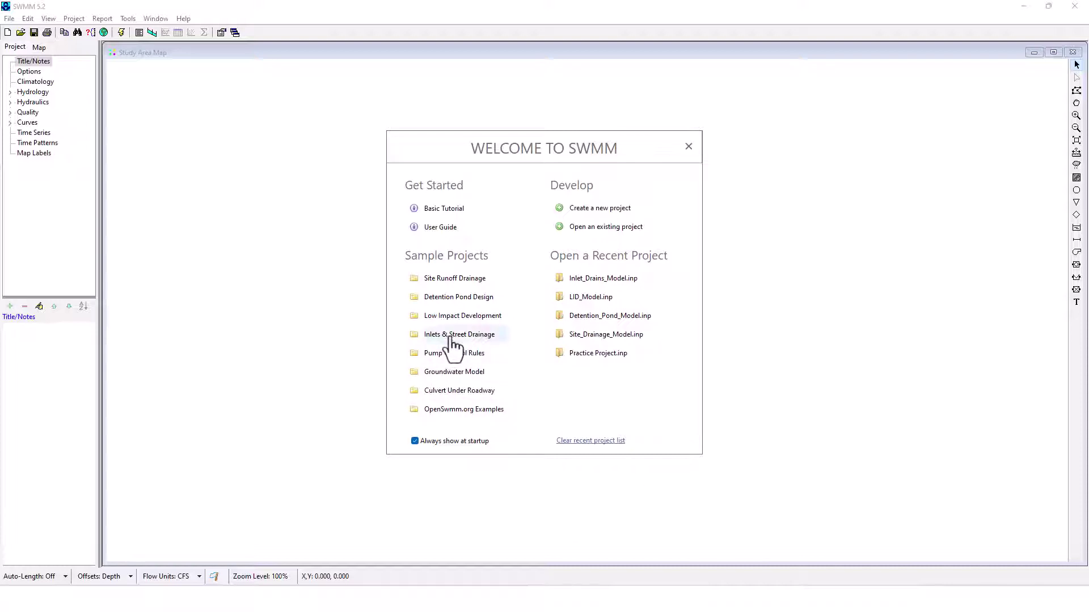
Open the Low Impact Development sample and load Site-Post.jpg as its backdrop map
click(454, 318)
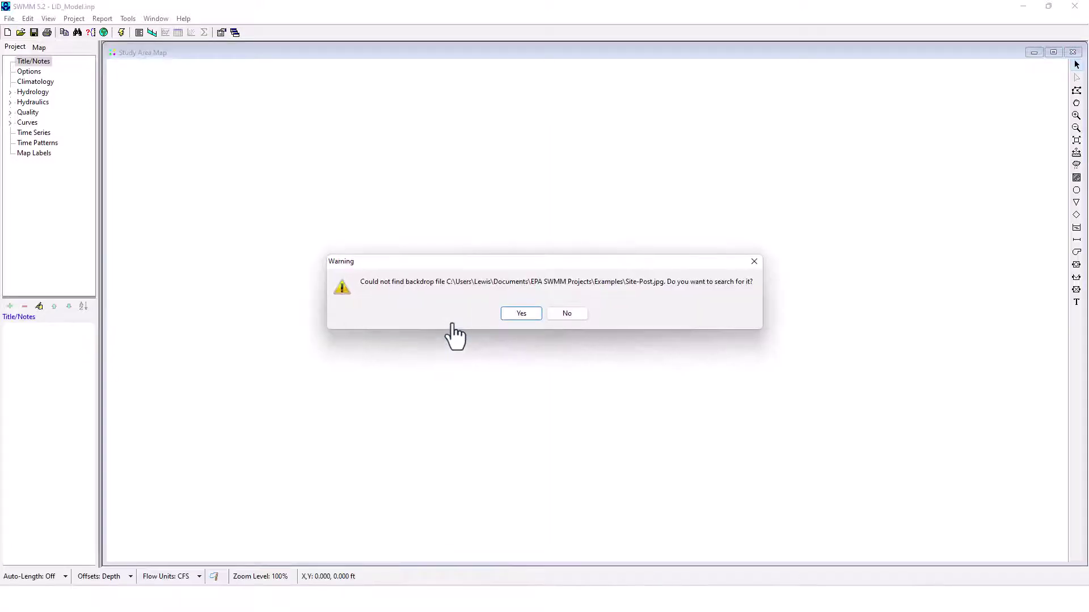
click(506, 314)
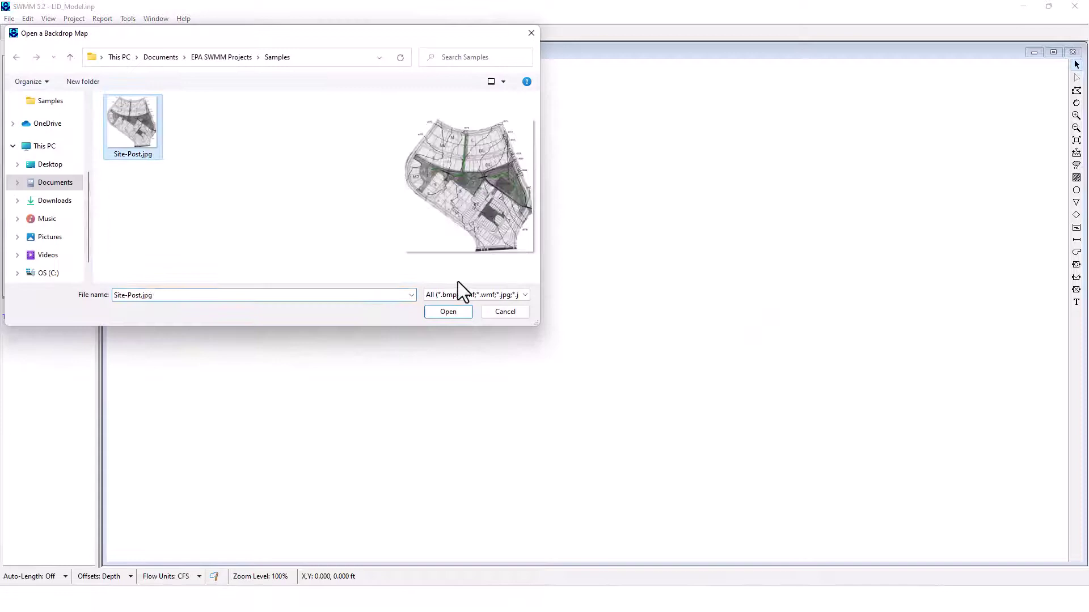
click(453, 315)
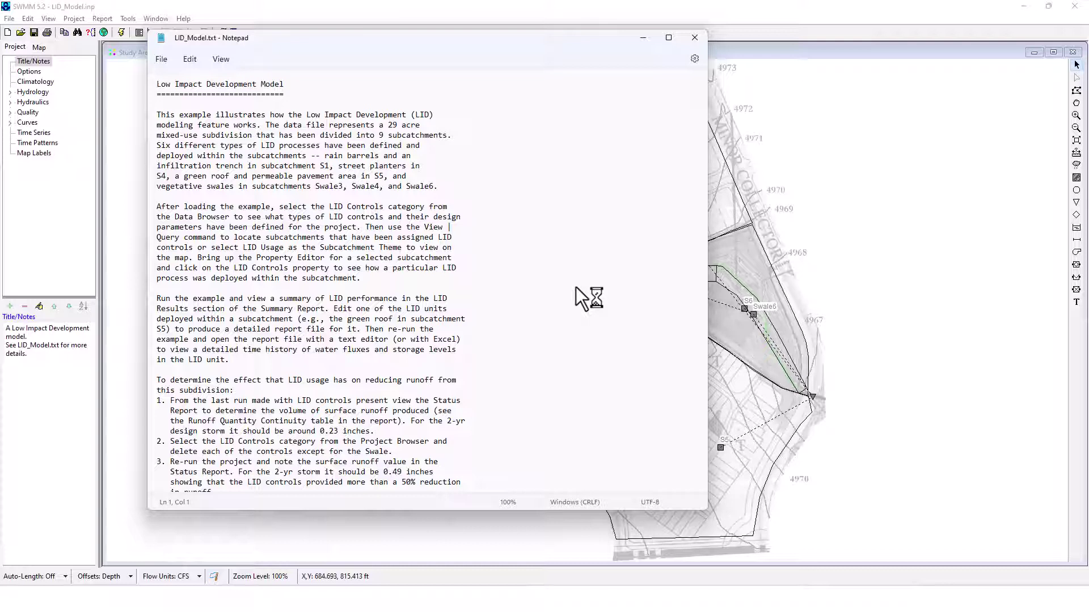
Shift the LID_Model notes window to the right and shrink it to reveal the map
scroll(581, 296, down, 2)
scroll(572, 306, up, 2)
drag(302, 39, 423, 29)
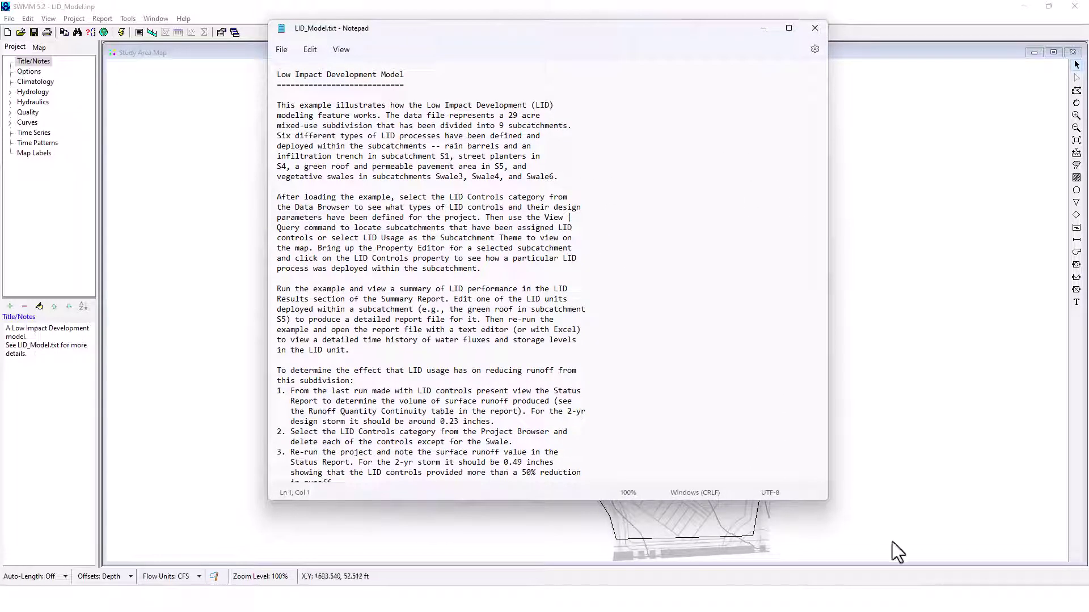
drag(827, 500, 786, 449)
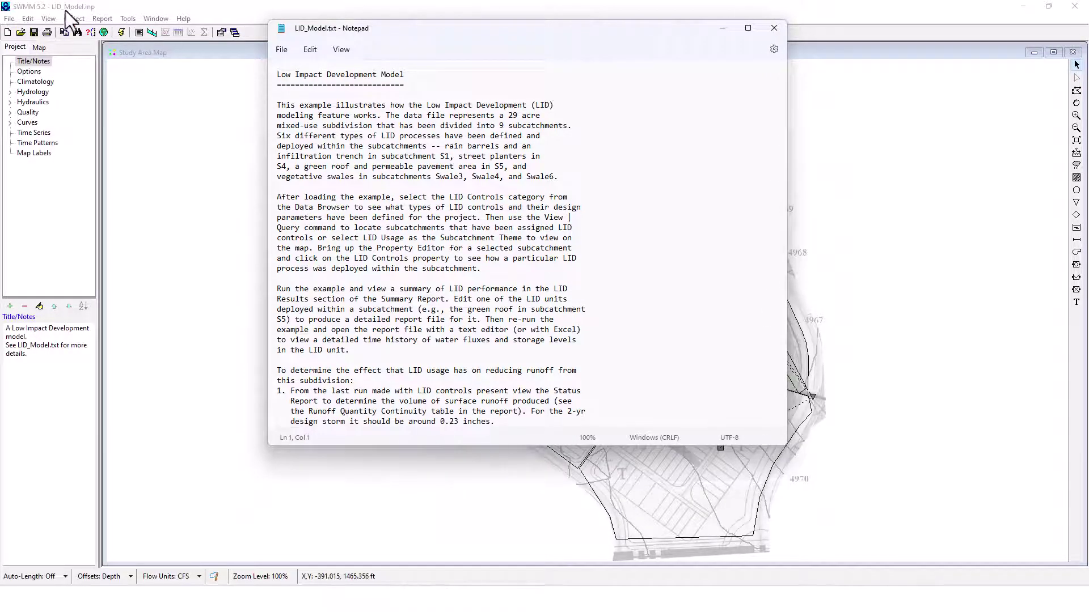
List the LID controls under Hydrology and review the GreenRoof and PorousPave parameters
click(10, 93)
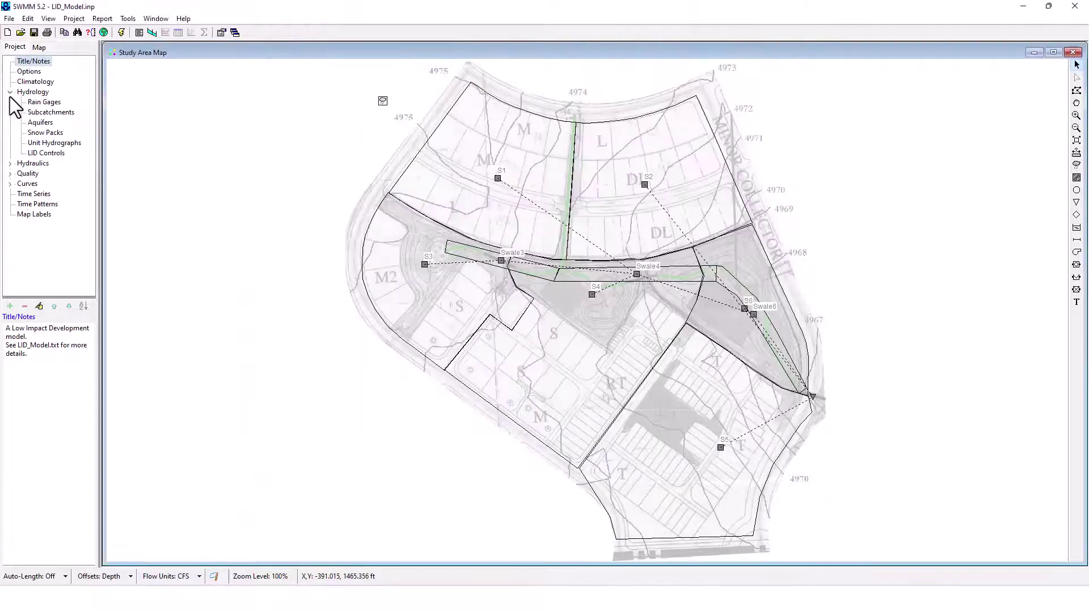
click(50, 153)
key(alt+Tab)
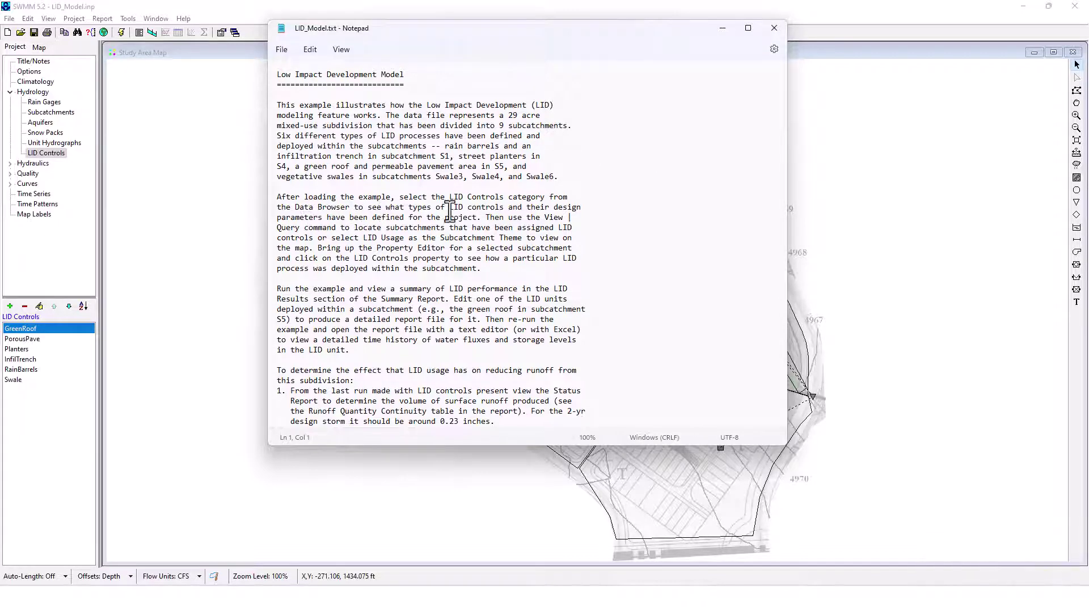
double_click(47, 332)
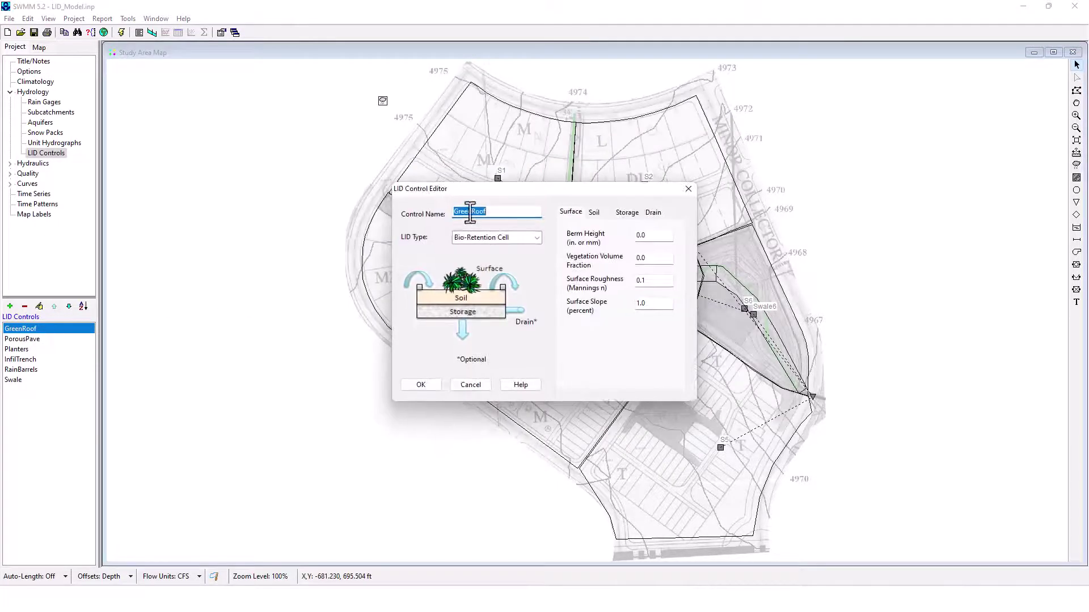
click(688, 189)
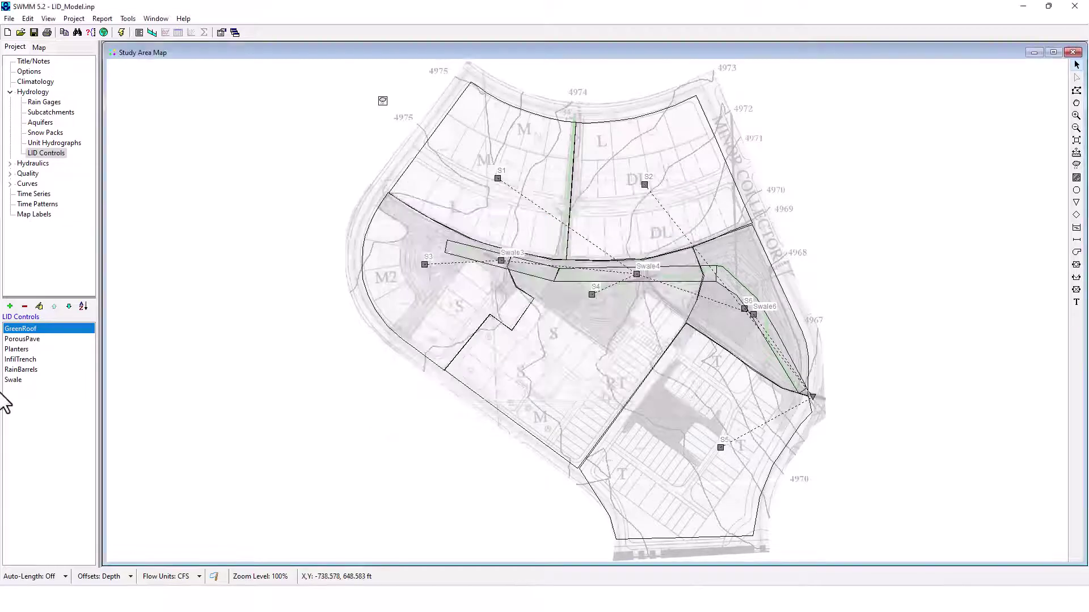
double_click(50, 339)
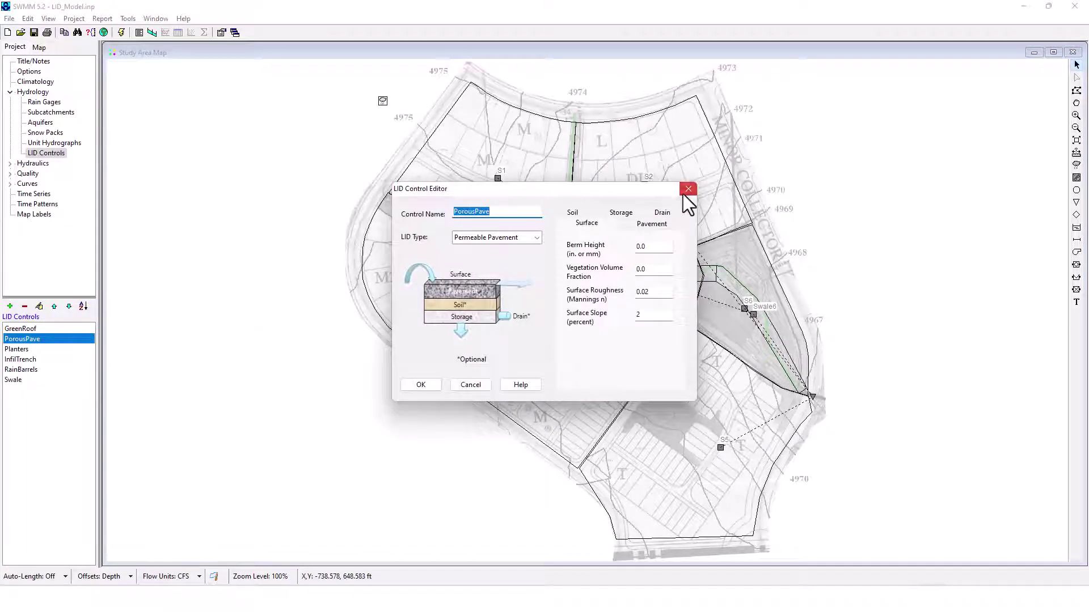
click(689, 189)
Review the Planters, InfilTrench, RainBarrels and Swale design parameters in turn
double_click(22, 349)
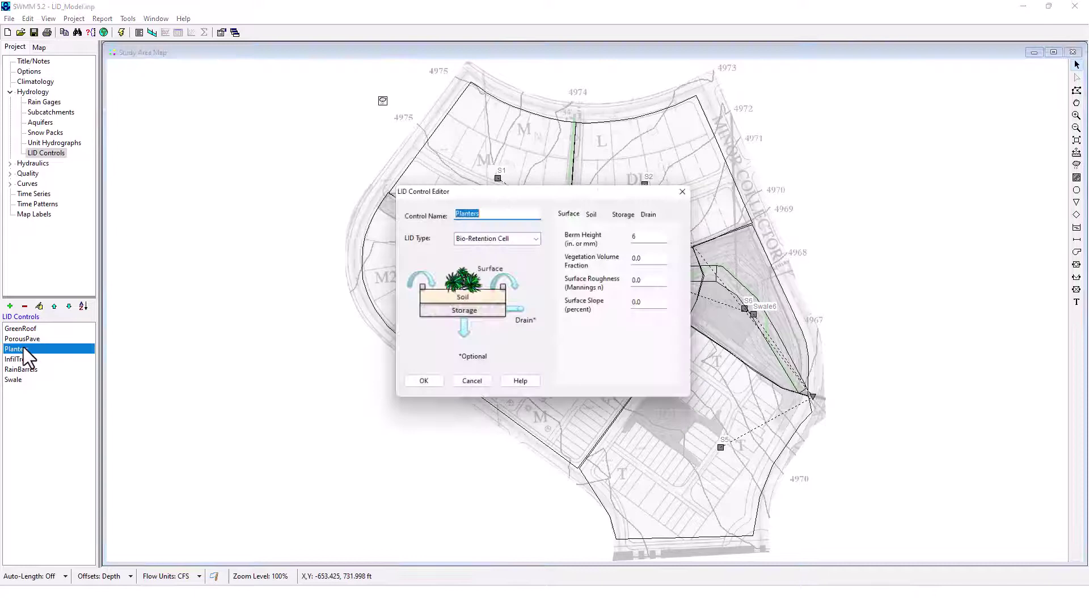
click(688, 191)
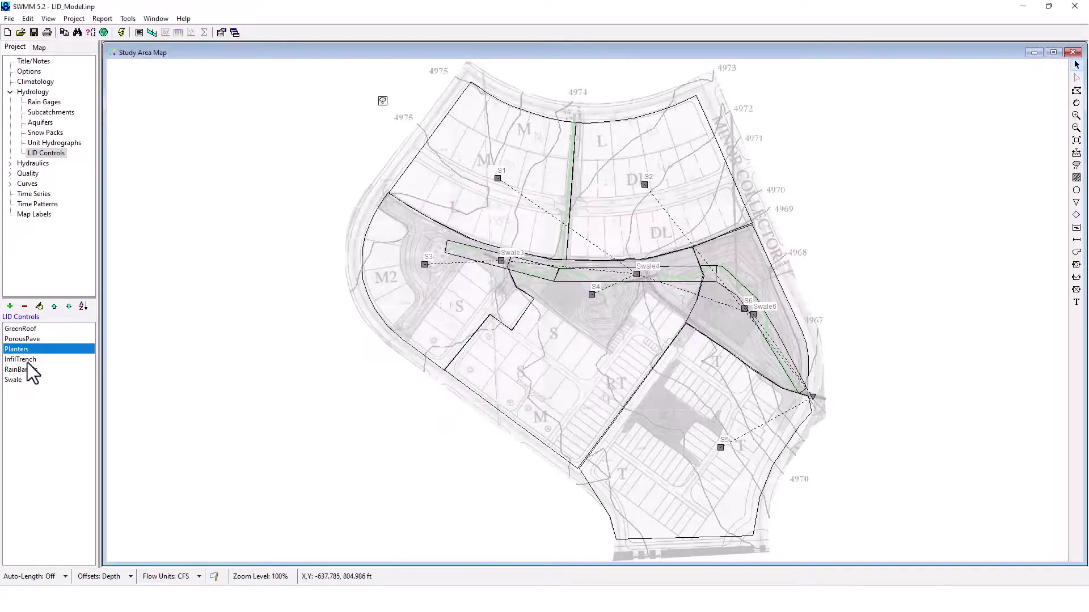
double_click(26, 360)
click(688, 189)
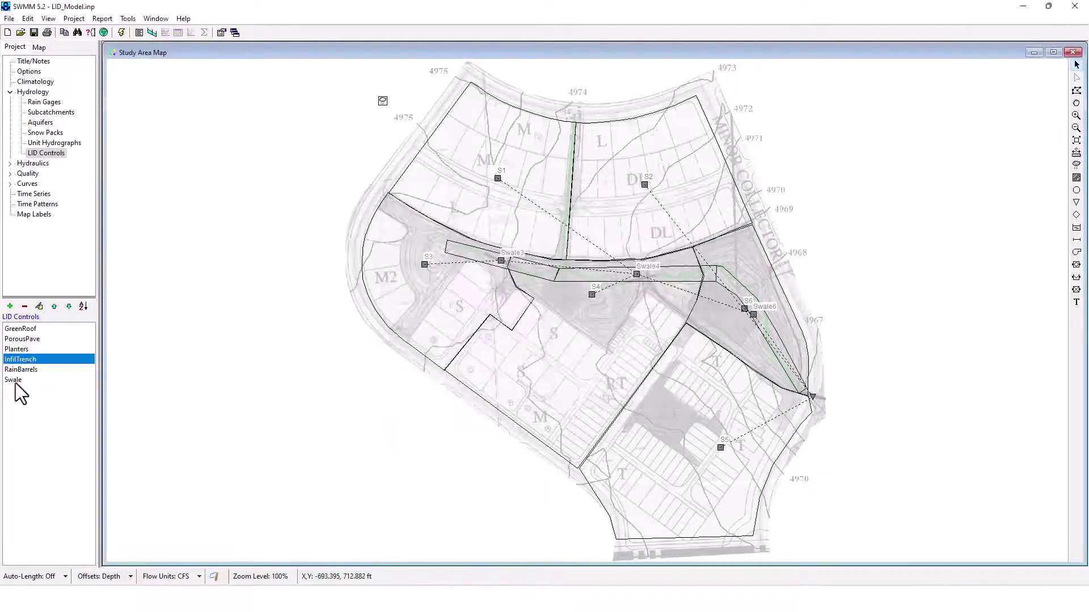
click(19, 370)
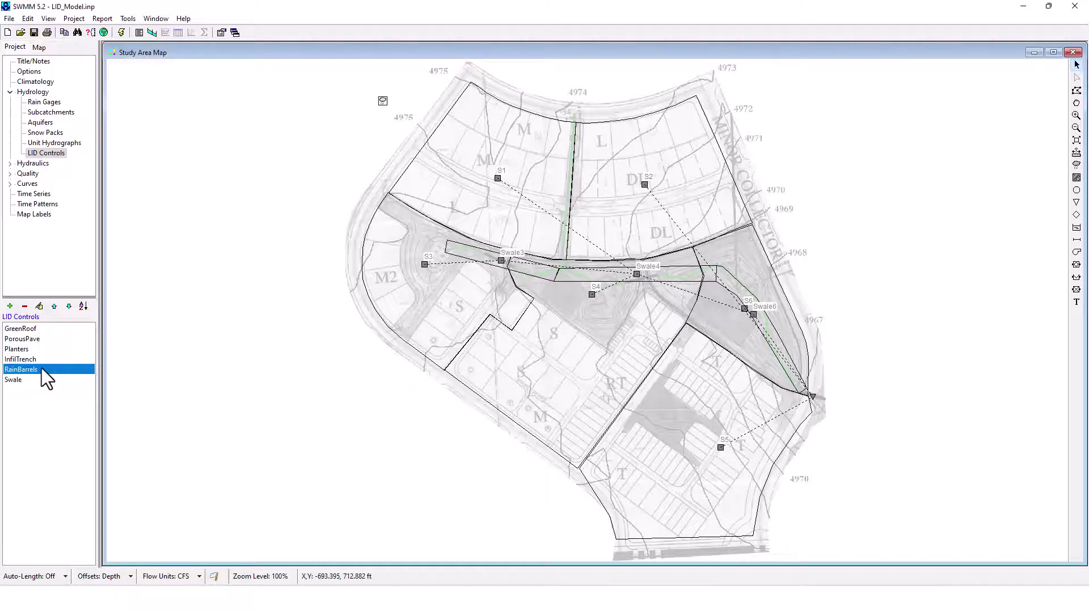
double_click(43, 369)
click(688, 190)
double_click(13, 380)
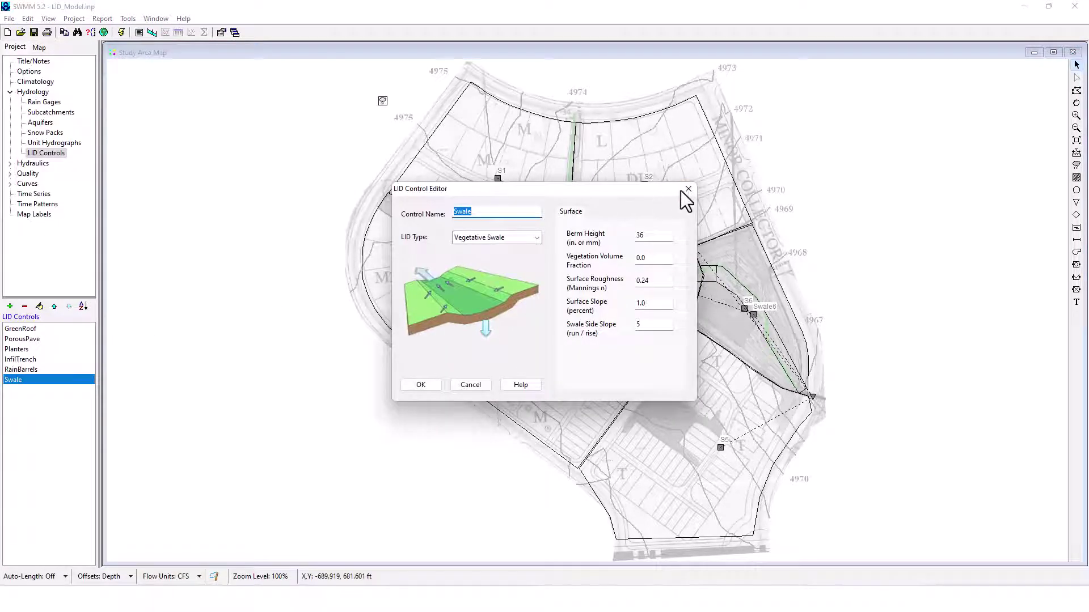
click(688, 190)
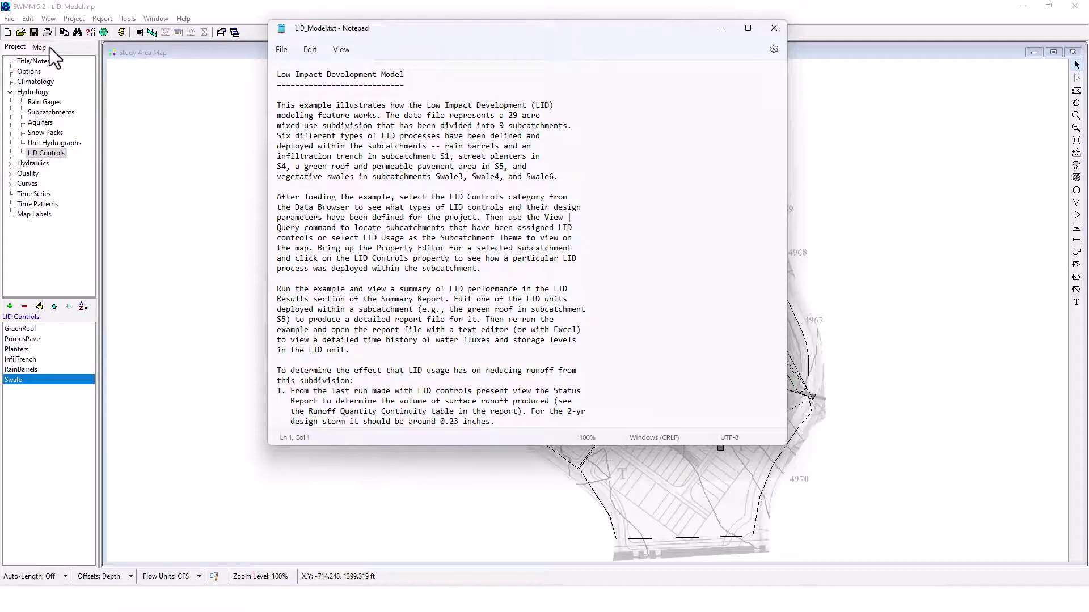
click(48, 19)
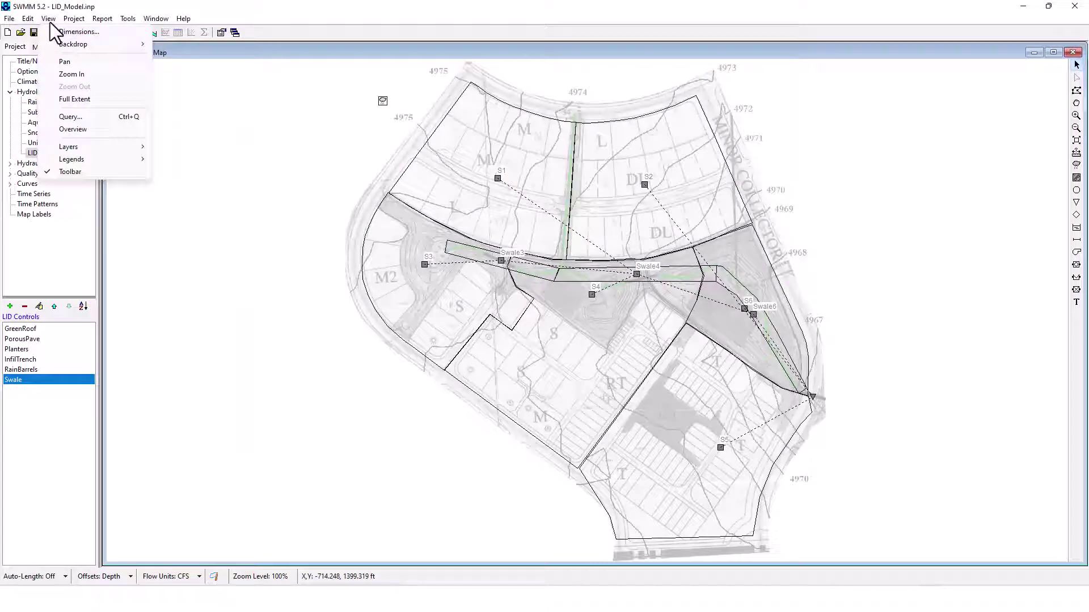
click(84, 114)
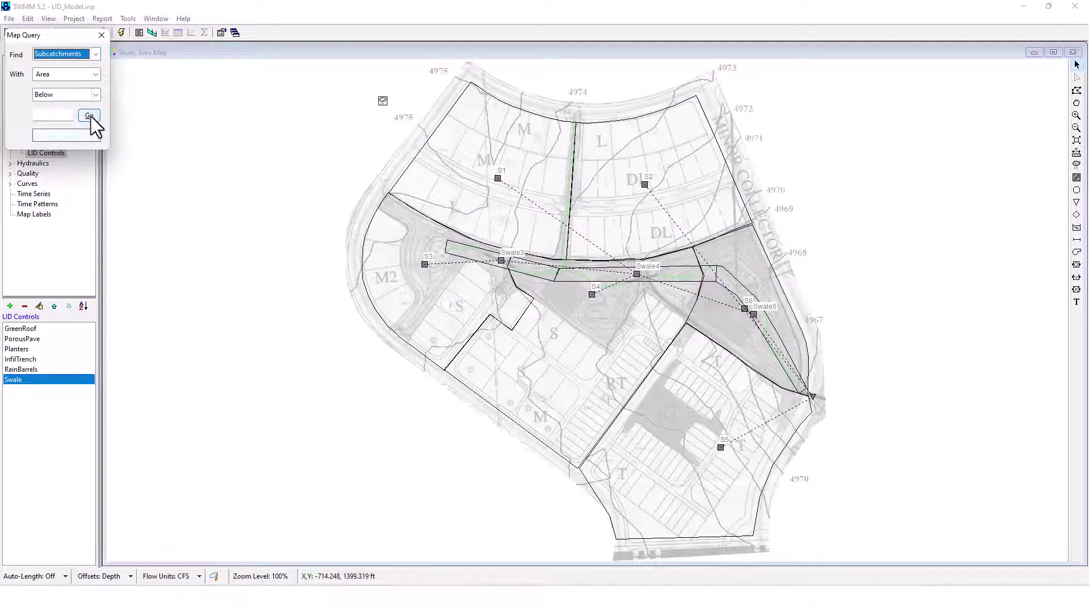
click(90, 117)
click(87, 121)
click(74, 76)
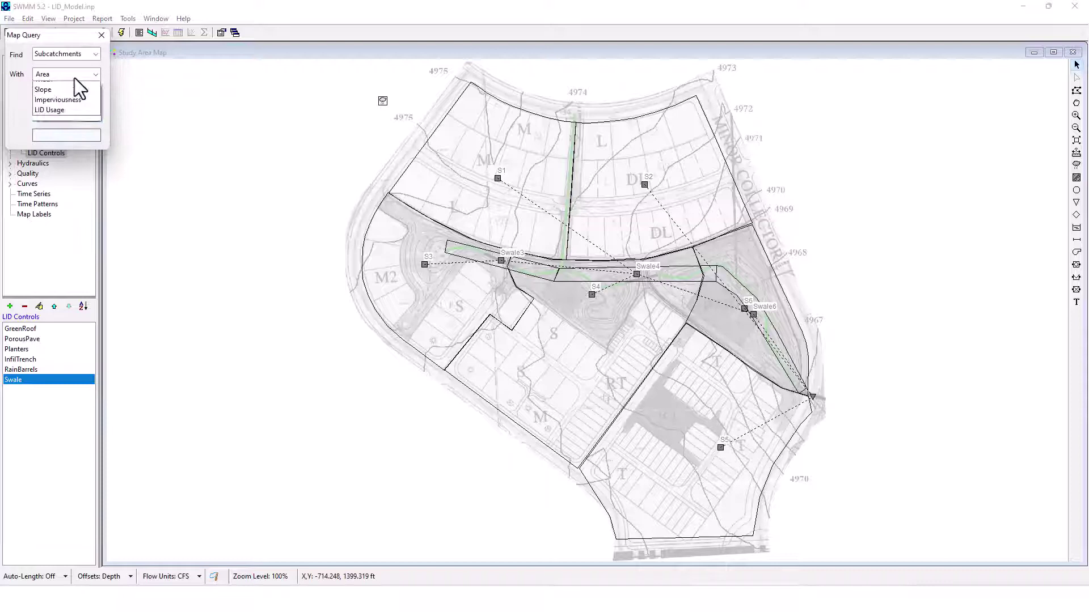
click(140, 108)
click(94, 97)
click(51, 103)
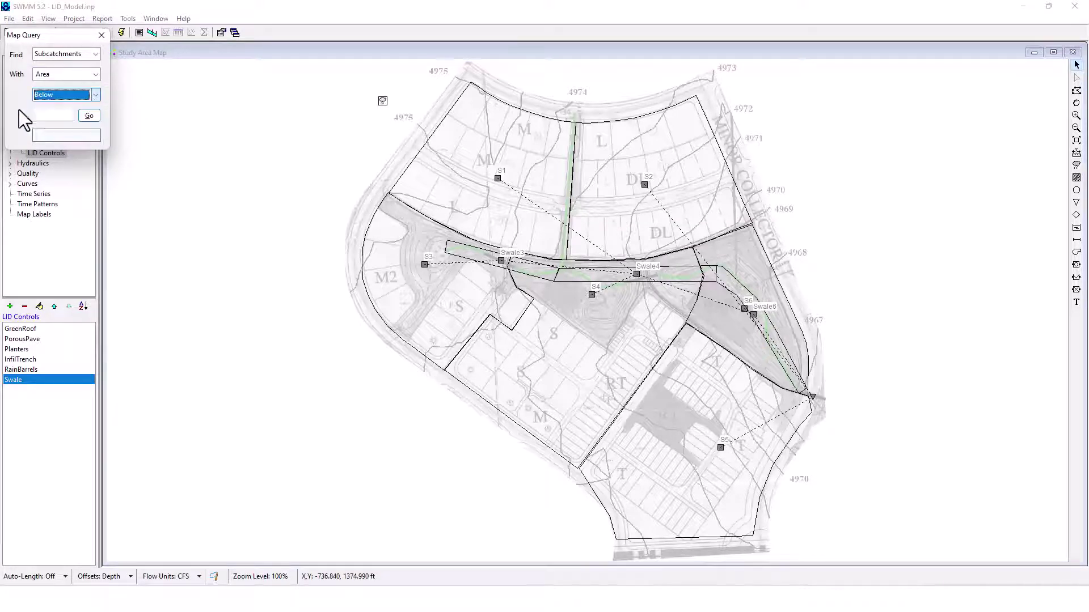
click(47, 115)
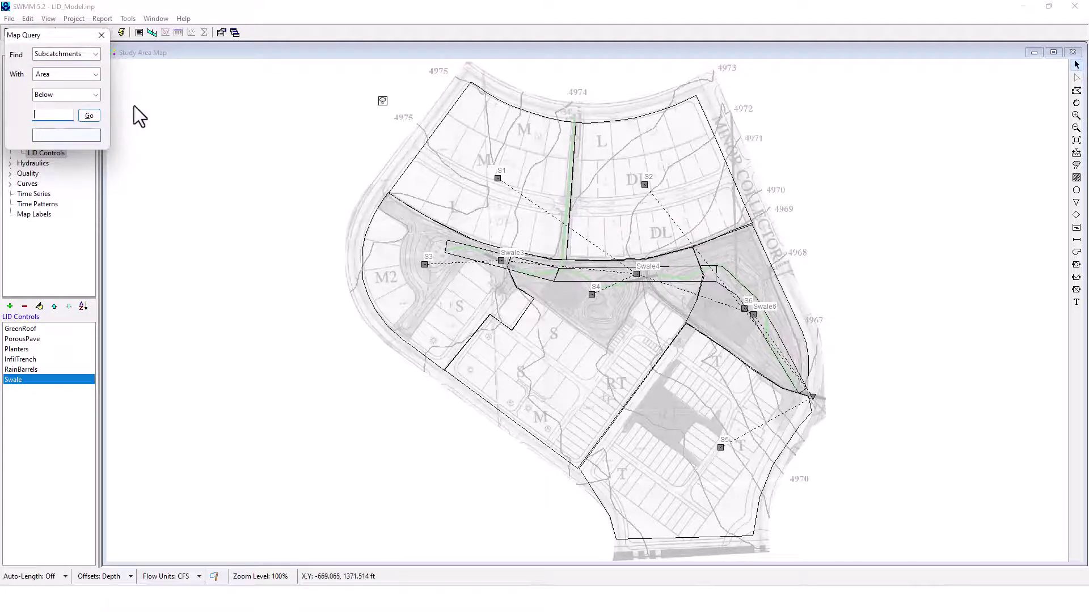
text(S1)
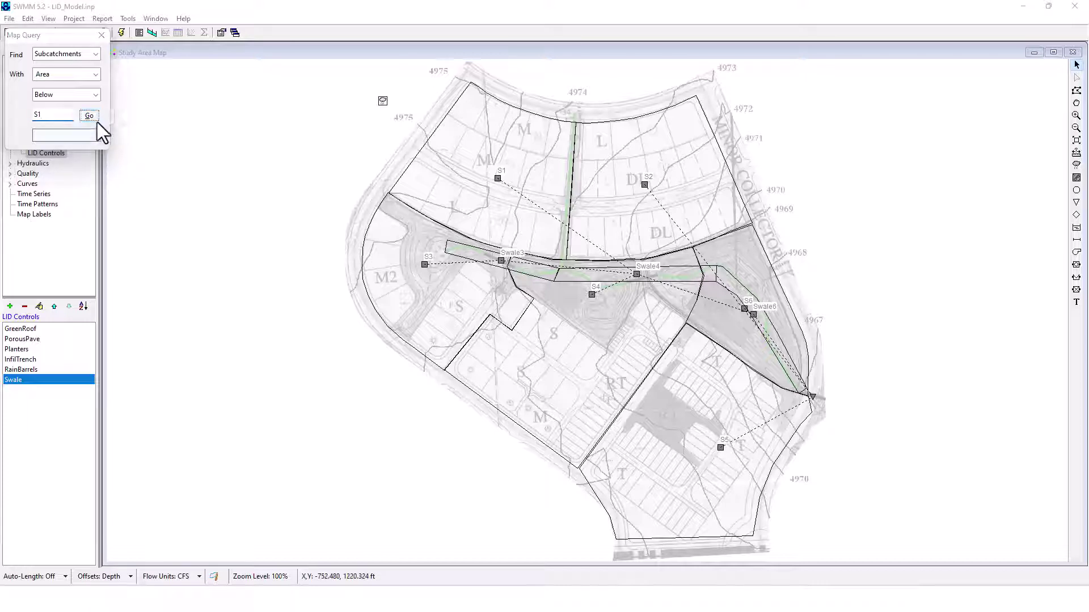
click(95, 119)
click(49, 109)
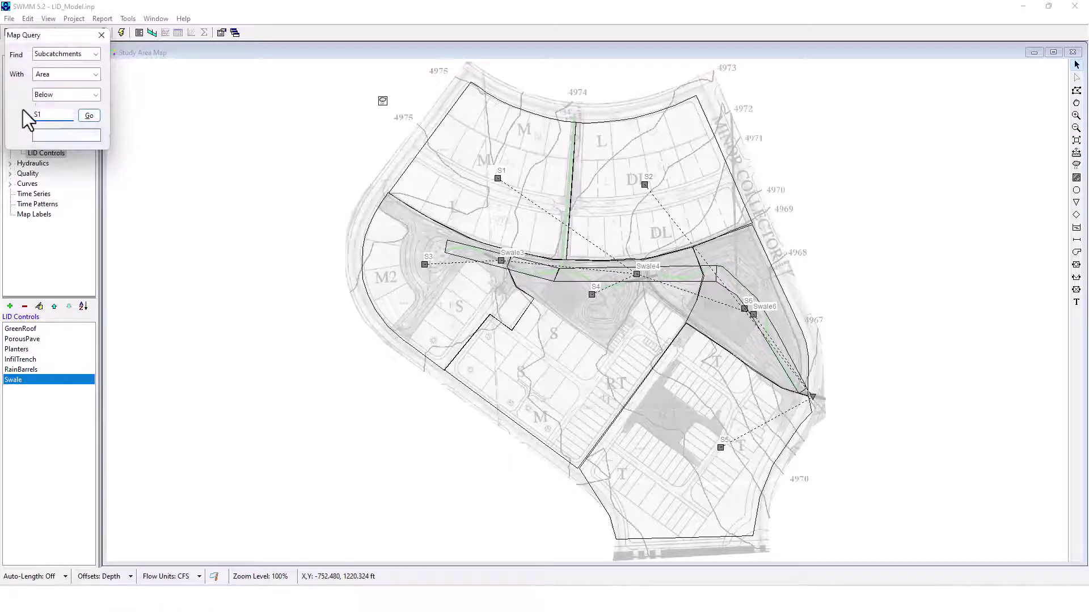
key(BackSpace)
click(92, 119)
click(70, 152)
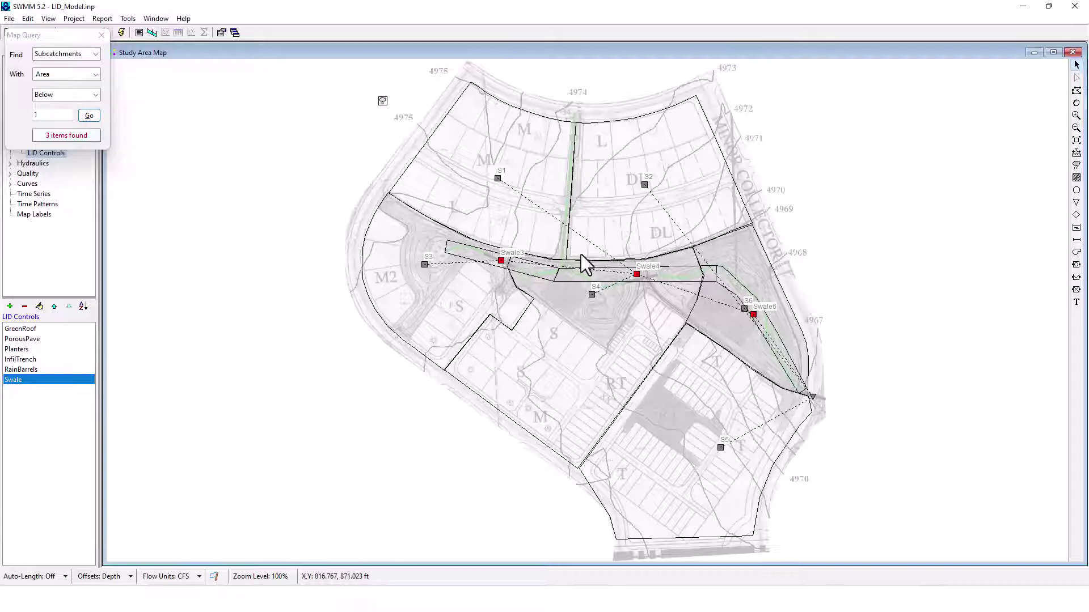
click(48, 112)
key(BackSpace)
text(4)
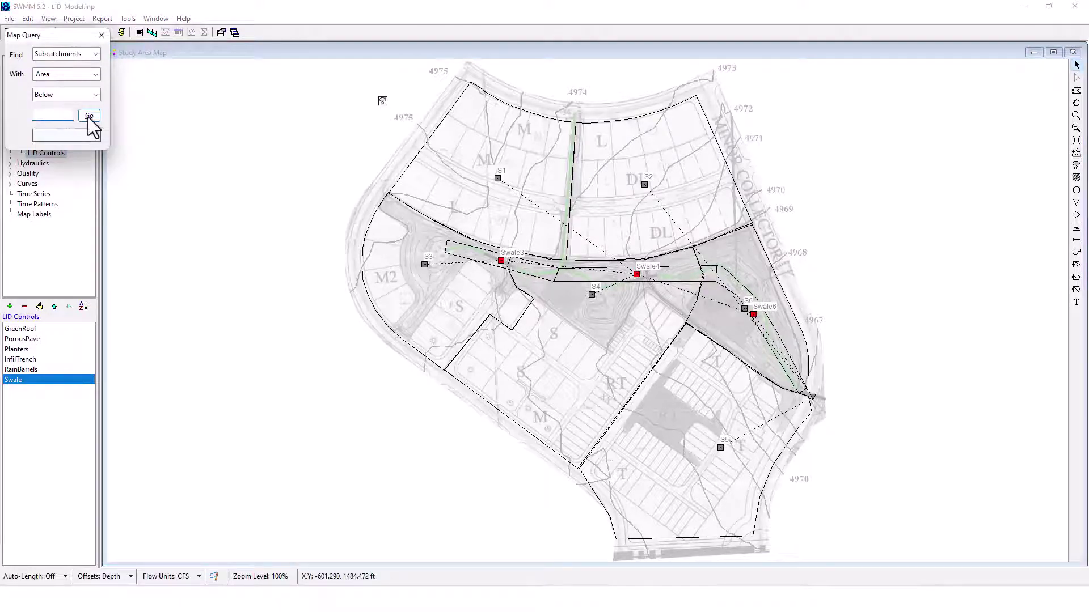
click(89, 115)
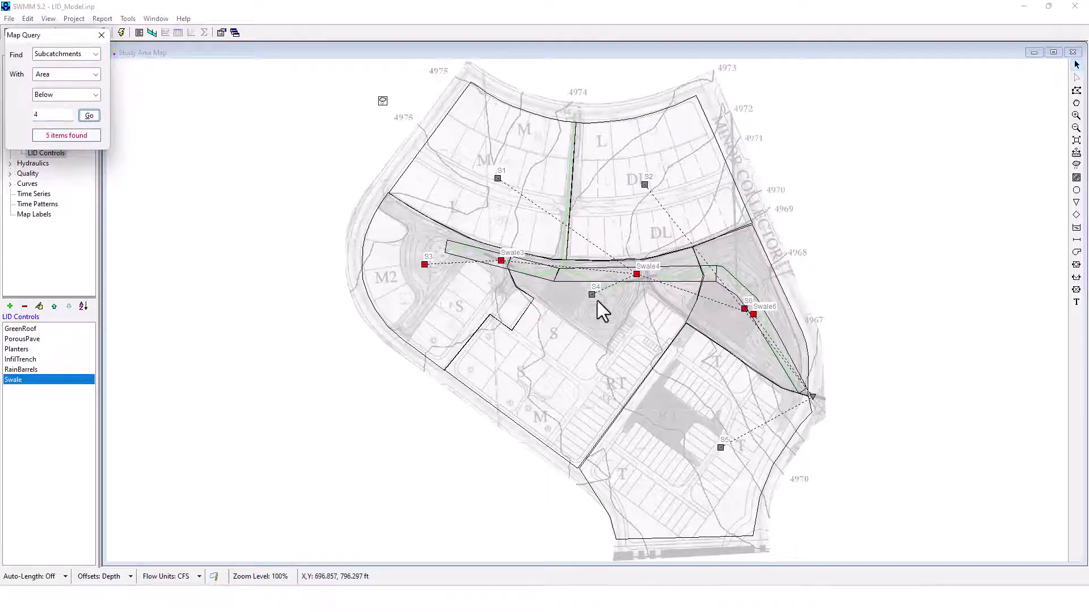
click(101, 35)
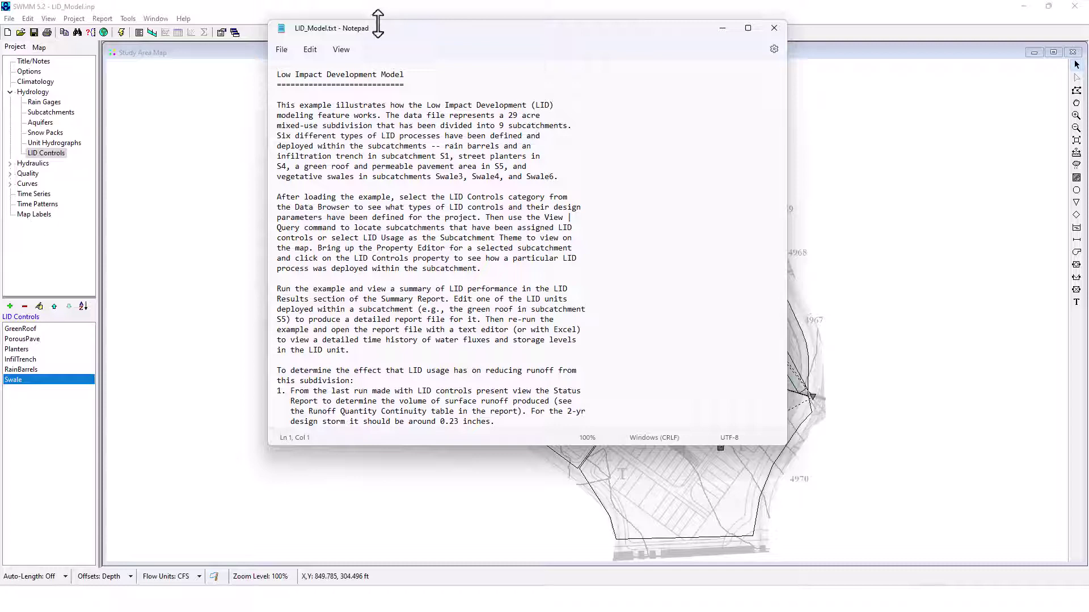
mouse_move(387, 28)
mouse_down()
mouse_move(423, 39)
mouse_move(380, 40)
mouse_up()
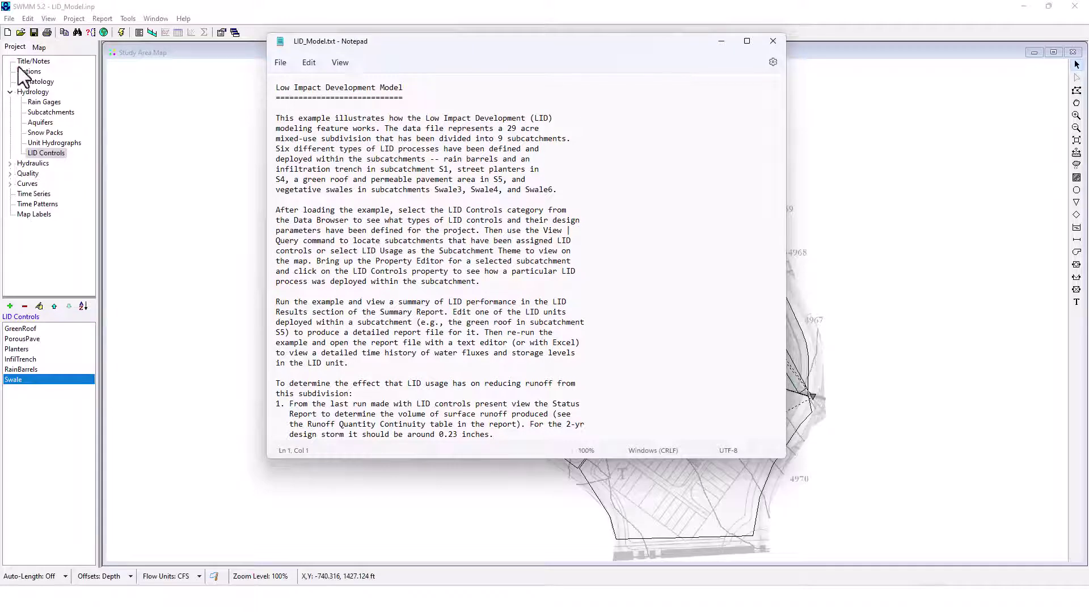
click(52, 112)
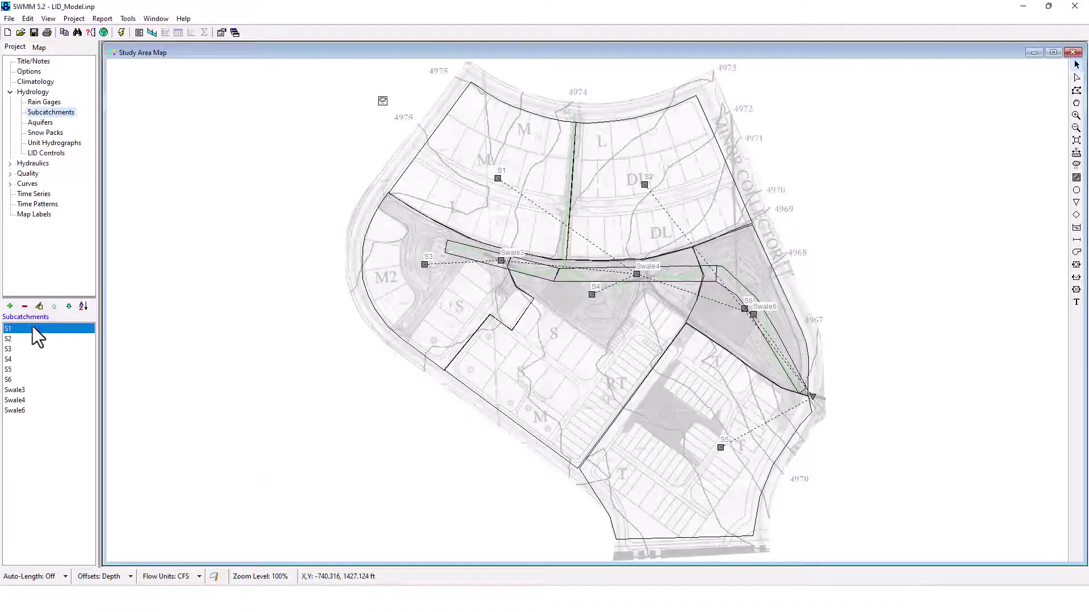
click(38, 307)
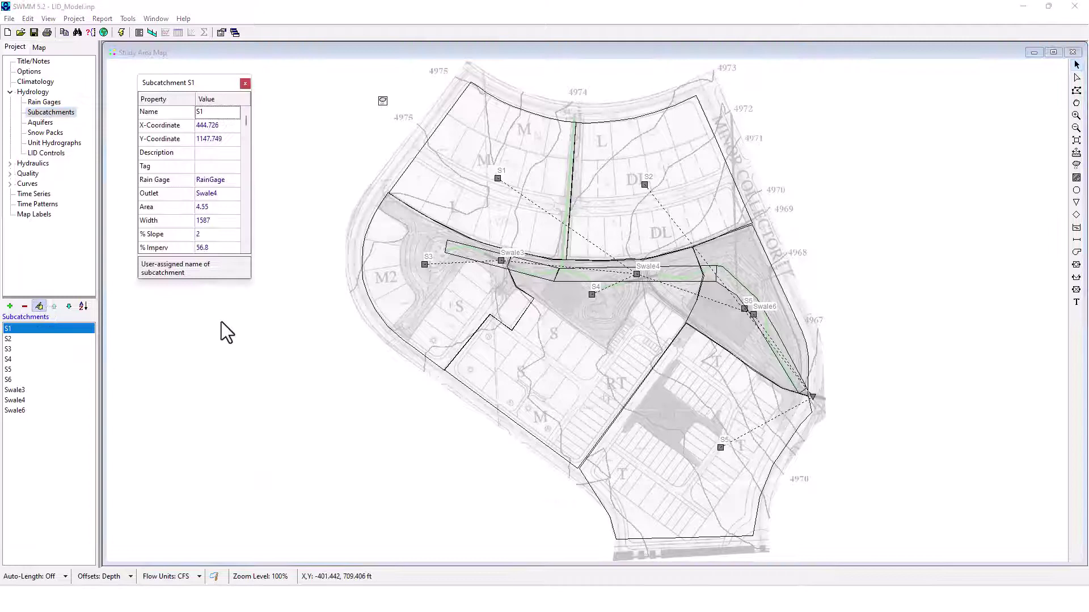
drag(191, 276, 184, 513)
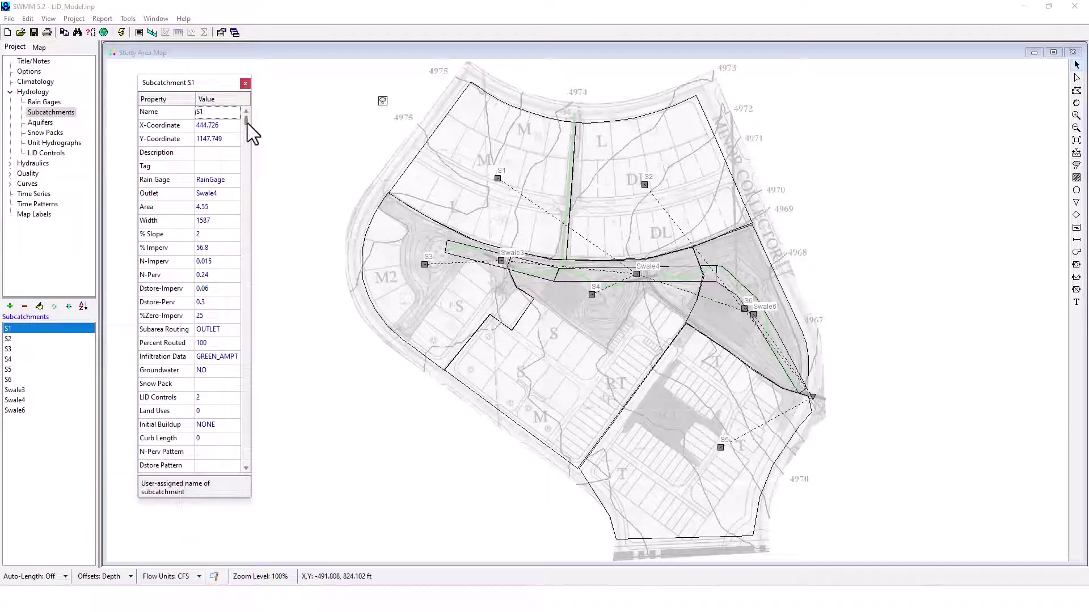
drag(247, 123, 244, 461)
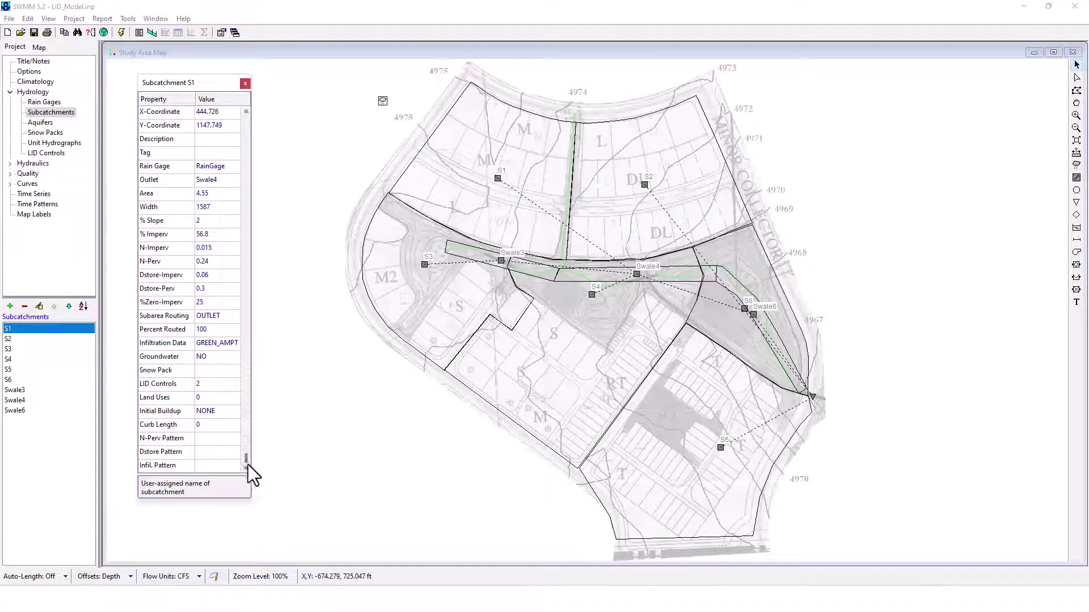
drag(248, 464, 240, 287)
click(245, 84)
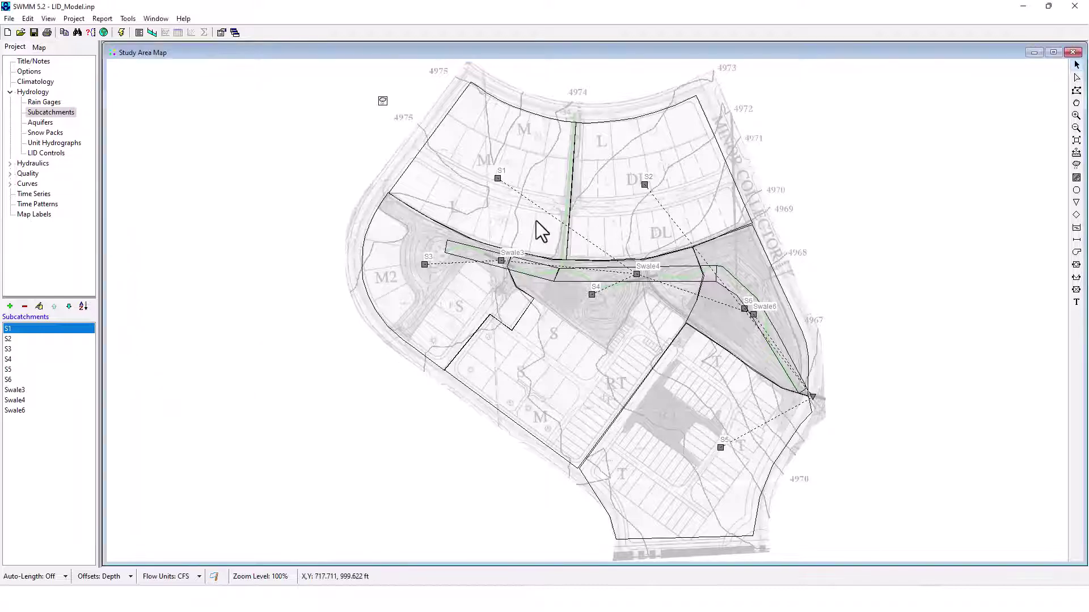
double_click(498, 178)
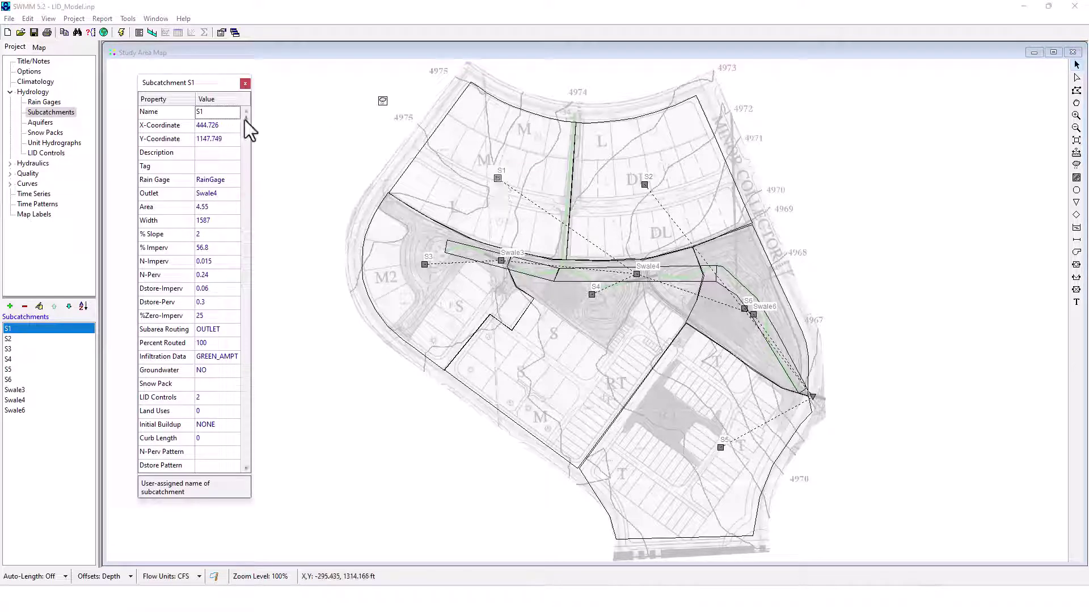
click(246, 467)
scroll(248, 283, up, 1)
double_click(383, 101)
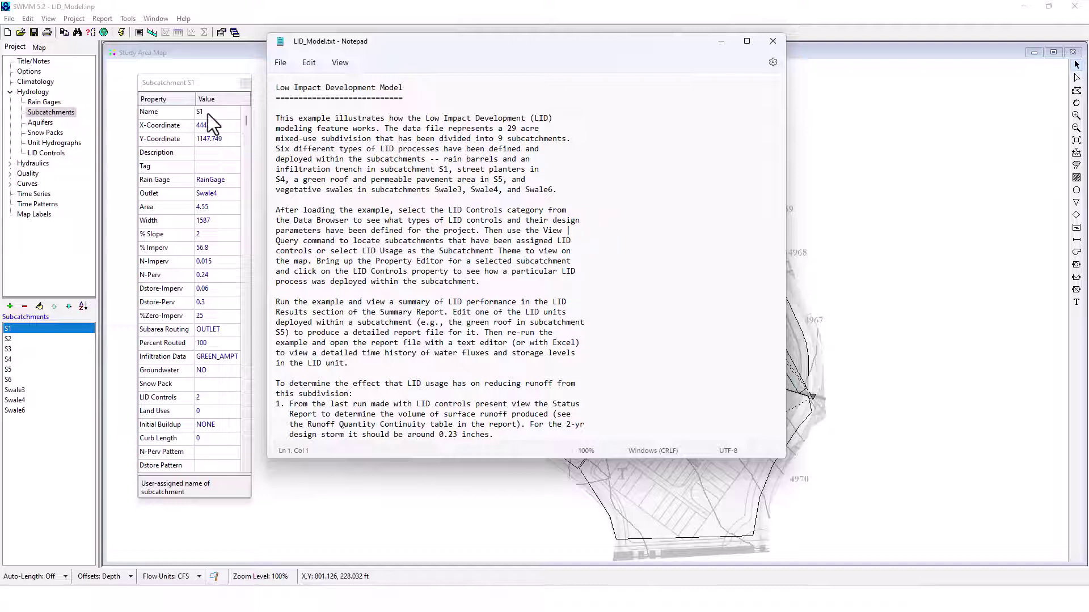
click(245, 54)
Run the LID_Model simulation, which finishes with -0.04% runoff and 0.00% routing continuity error
click(246, 82)
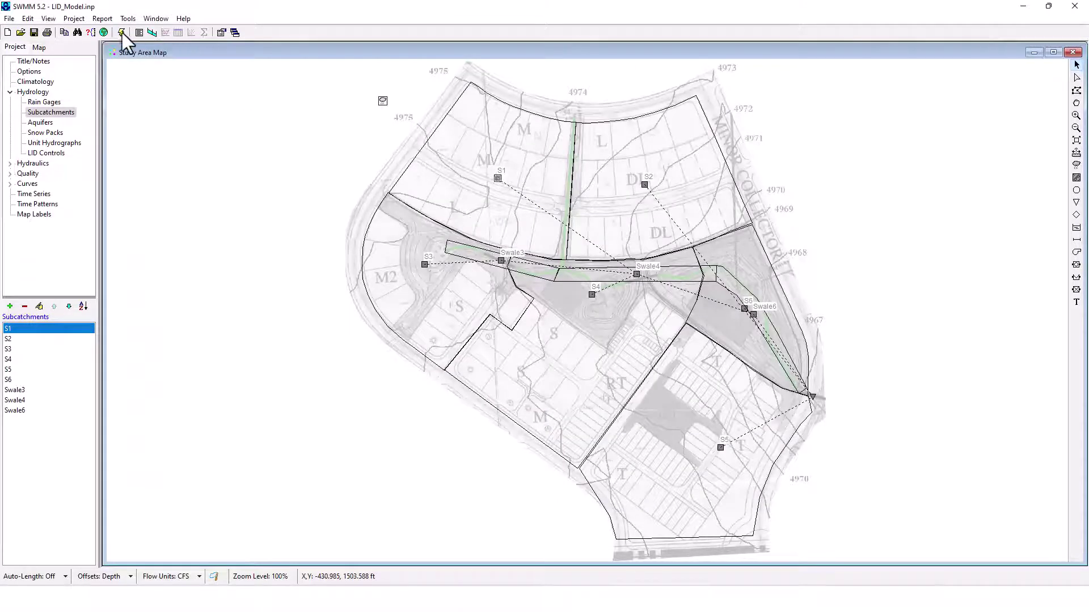
click(121, 32)
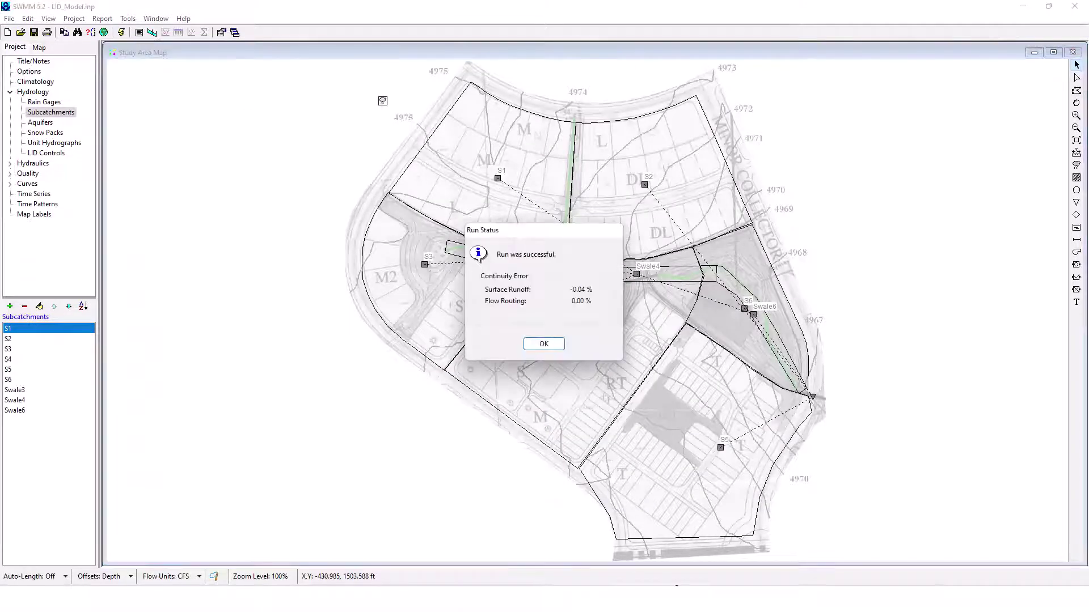
click(542, 344)
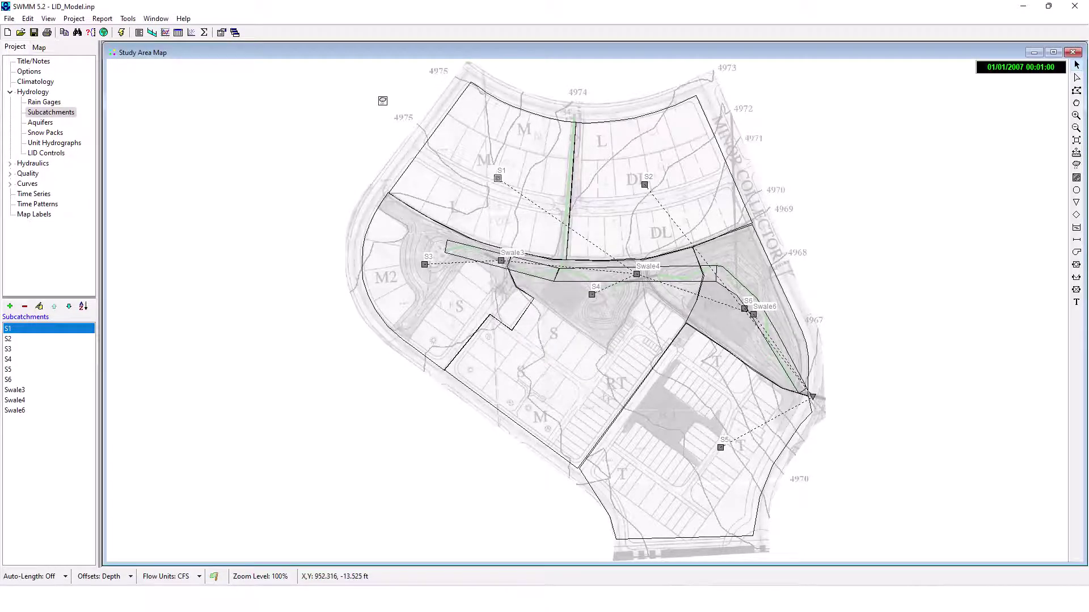
key(alt+Tab)
scroll(486, 344, down, 4)
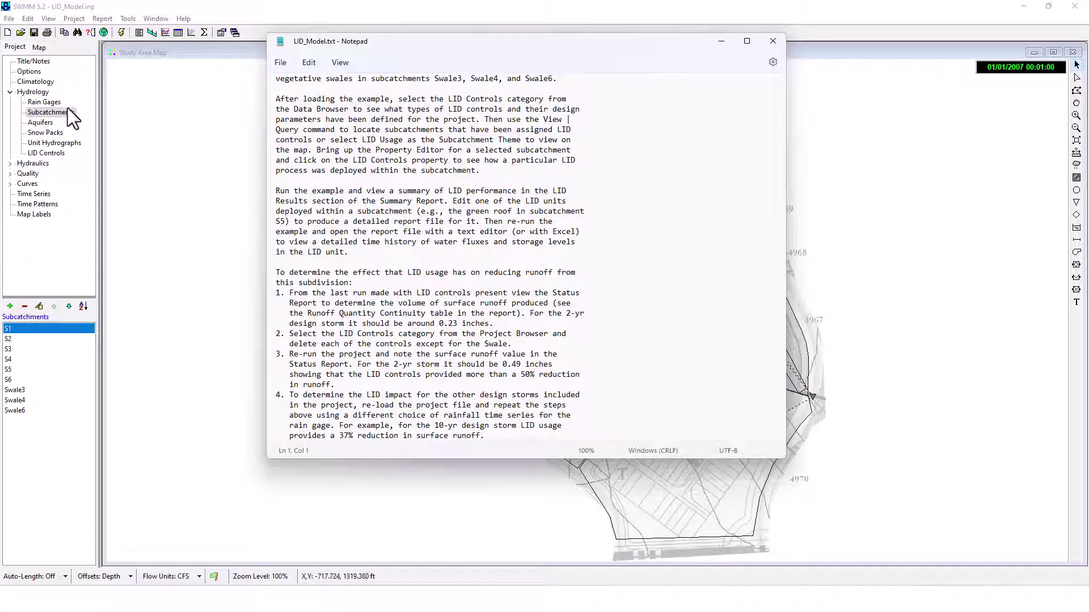
Show the Summary Results report with the LID Performance topic selected
click(108, 20)
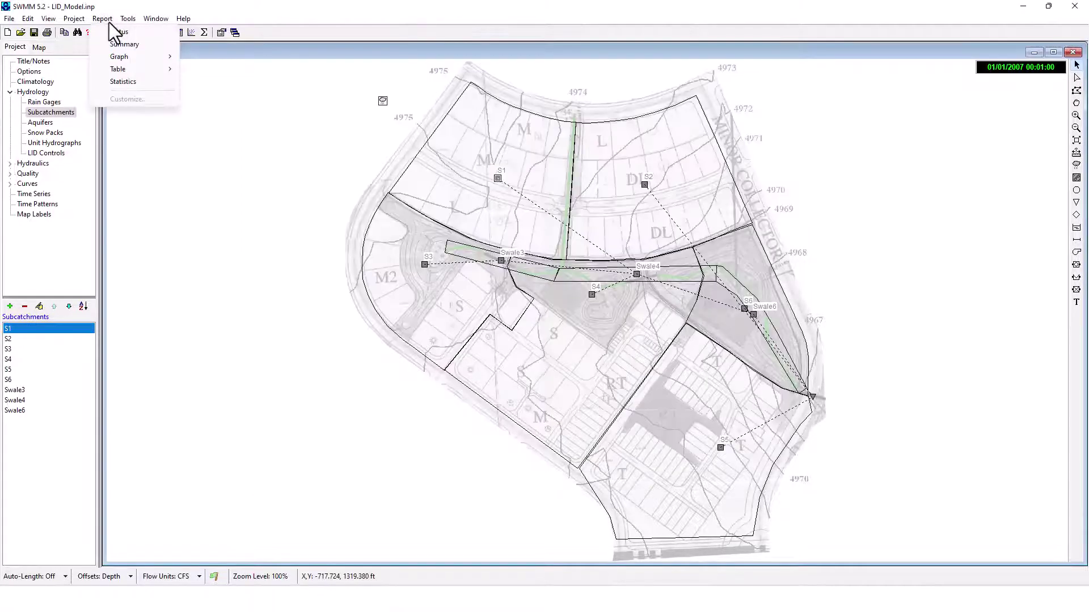
click(114, 41)
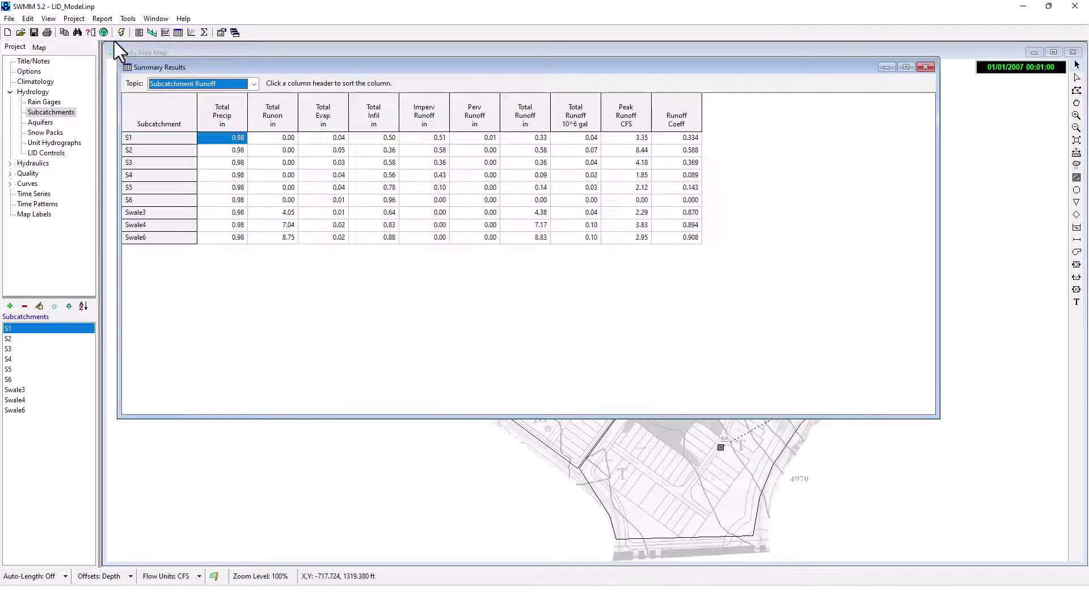
click(253, 84)
click(237, 105)
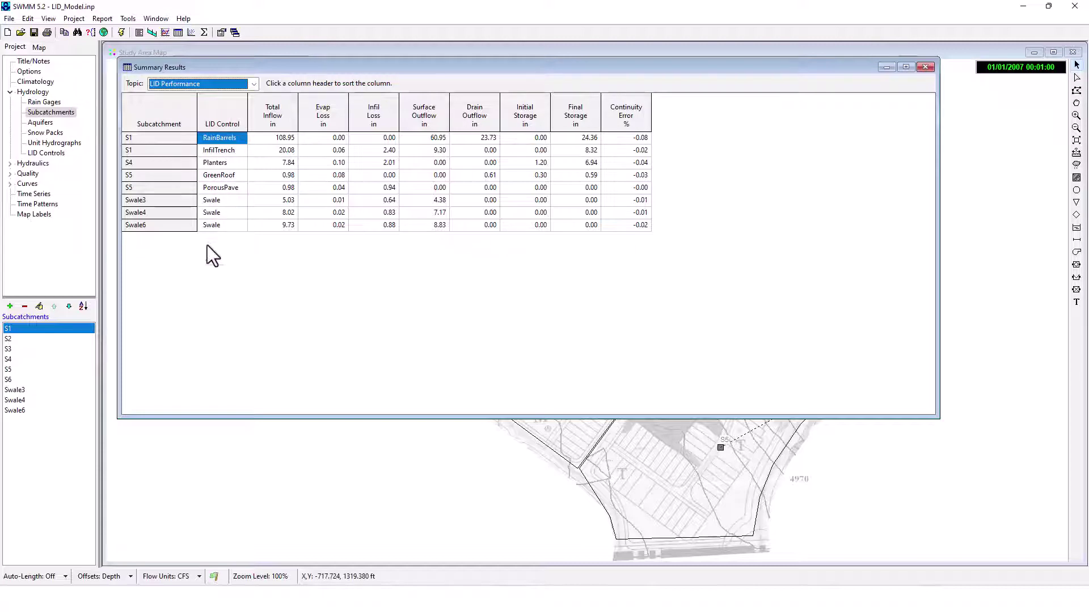
key(alt+Tab)
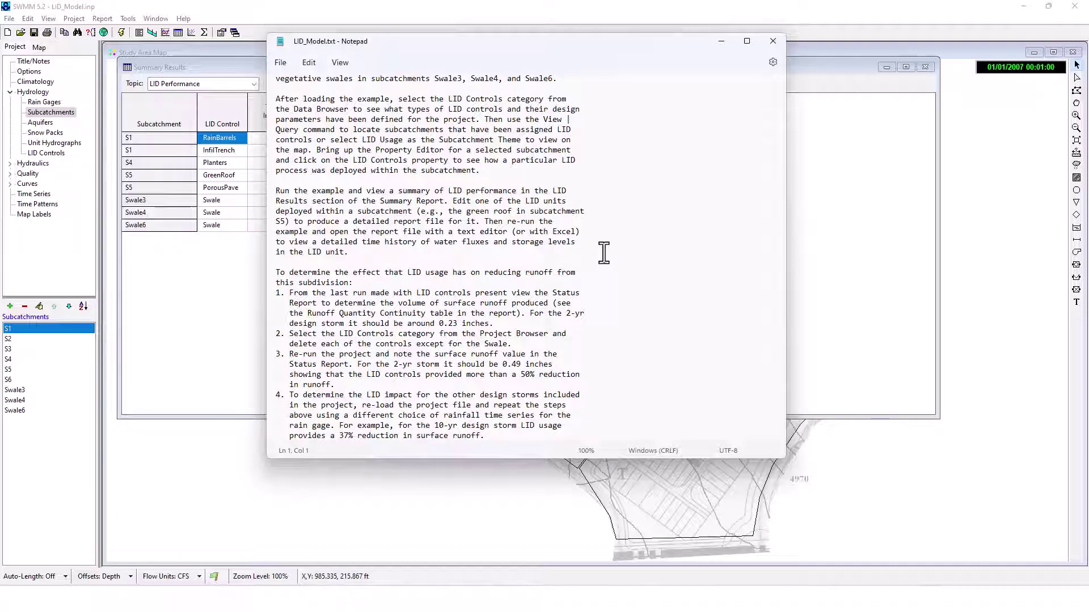
Move the notes aside to uncover the LID Performance table and select subcatchment S5
drag(440, 42, 640, 73)
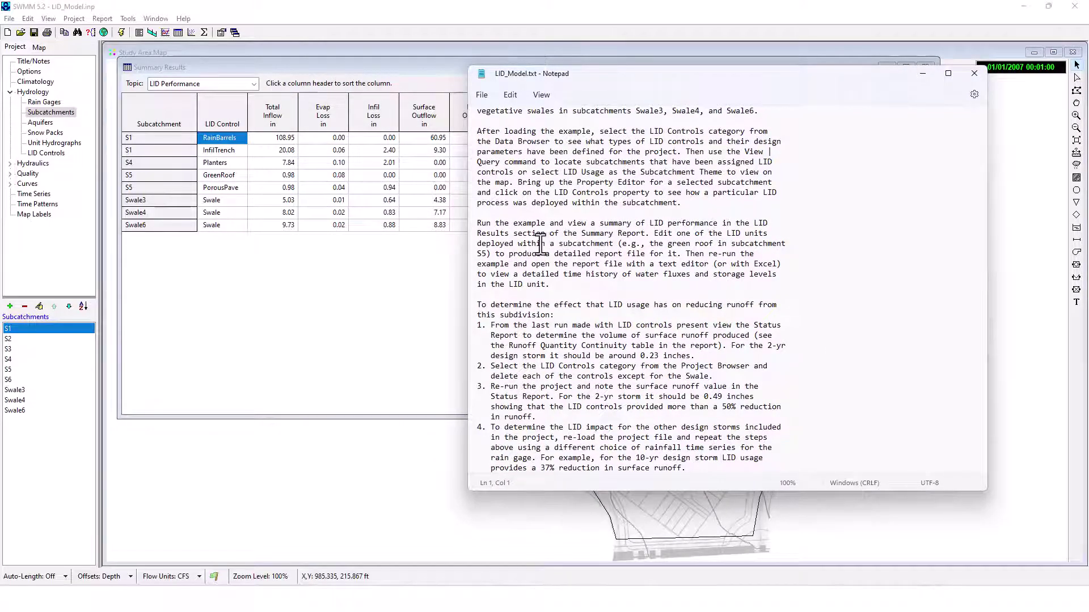
click(6, 369)
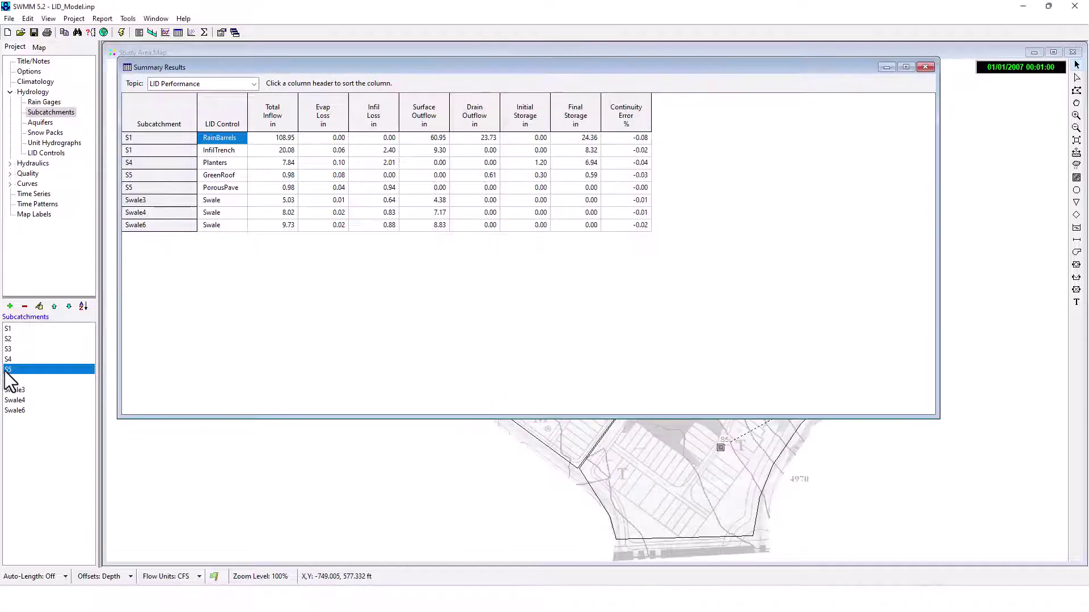
Check subcatchment S5's properties from the list and its map marker, leaving the Study Area Map in front
double_click(10, 370)
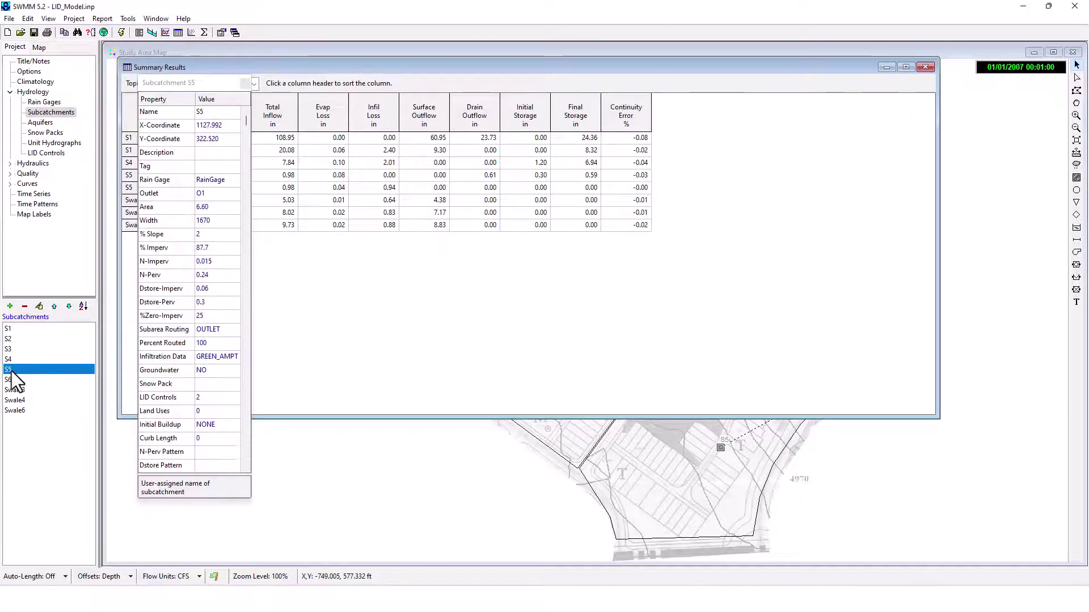
click(250, 126)
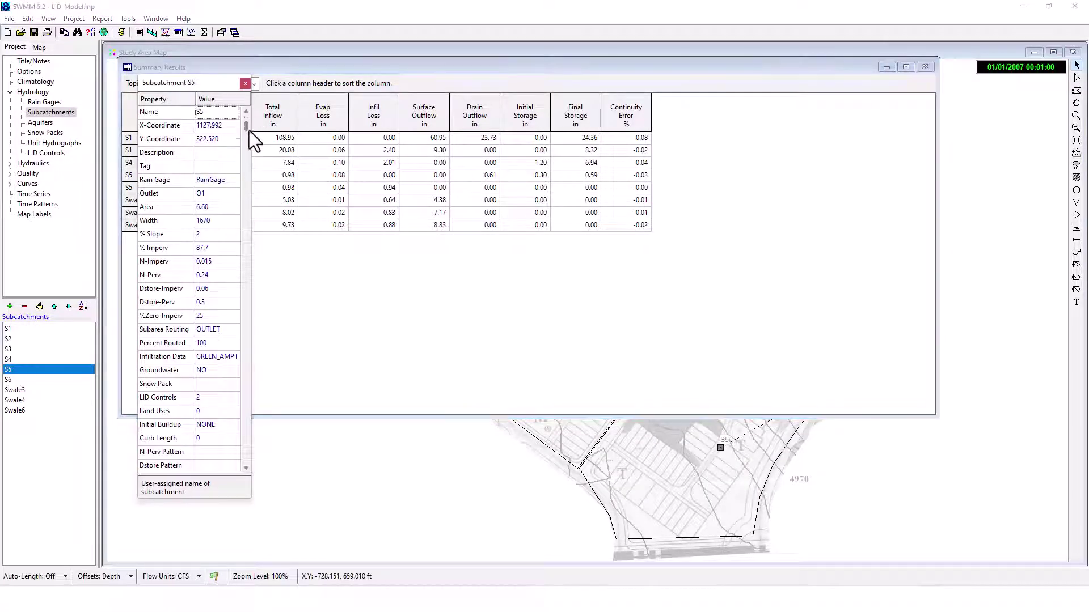
click(245, 84)
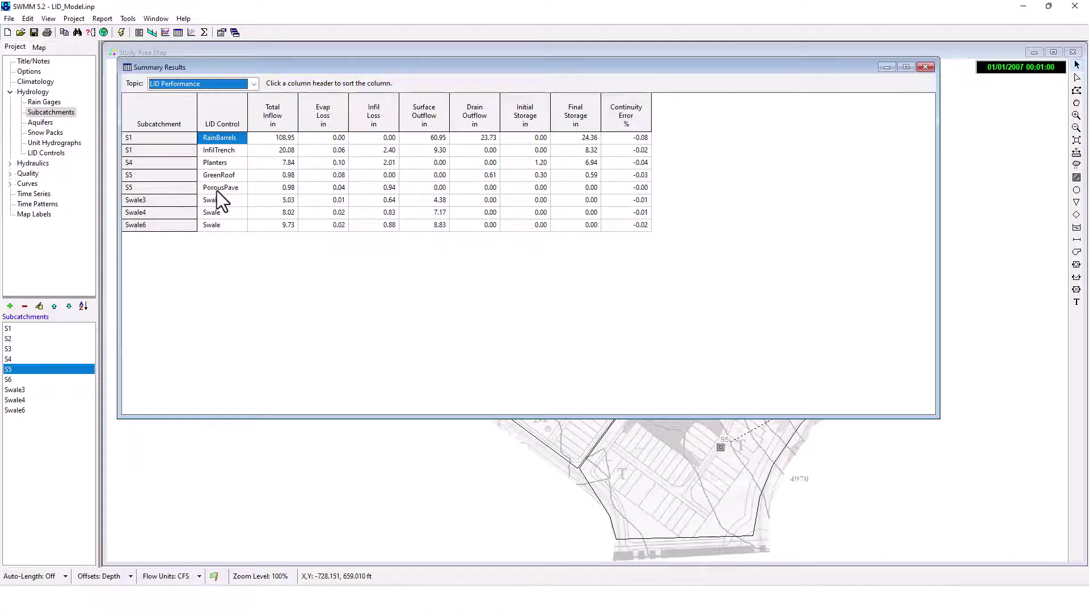
key(alt+Tab)
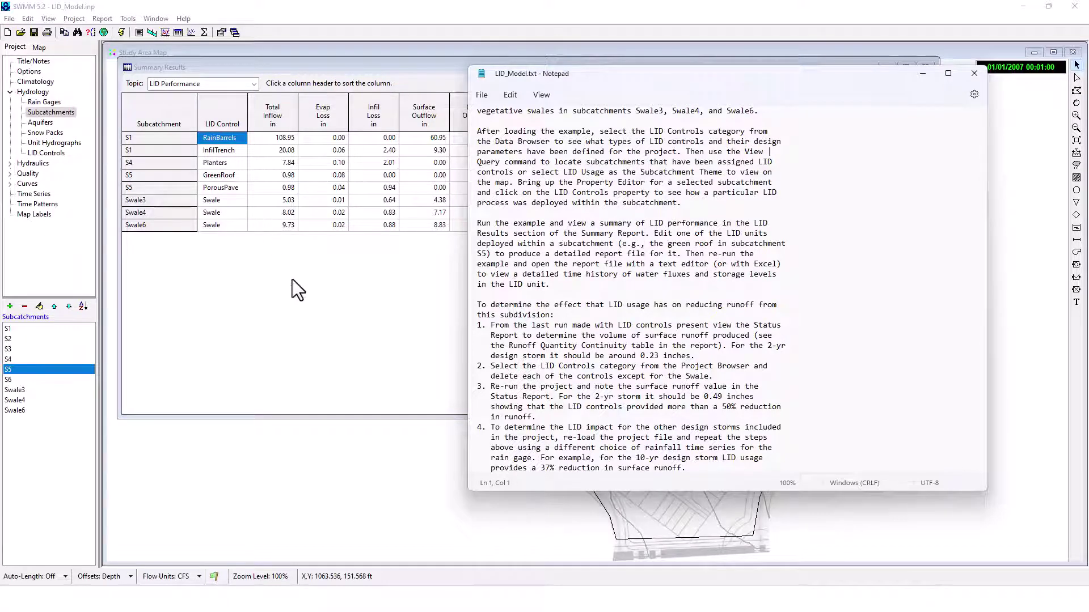
click(233, 175)
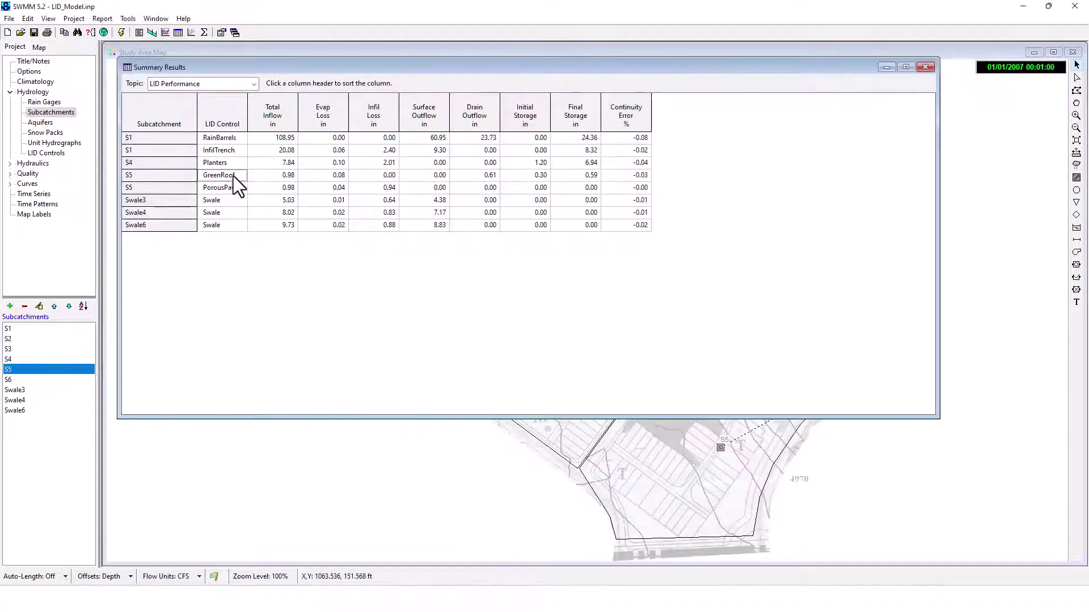
click(419, 526)
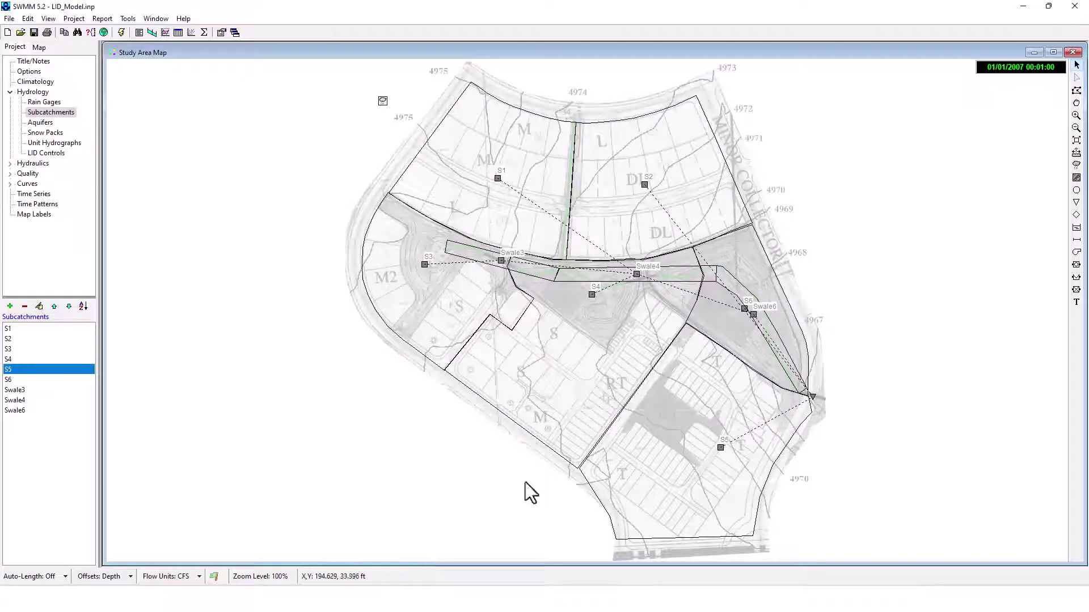
double_click(720, 448)
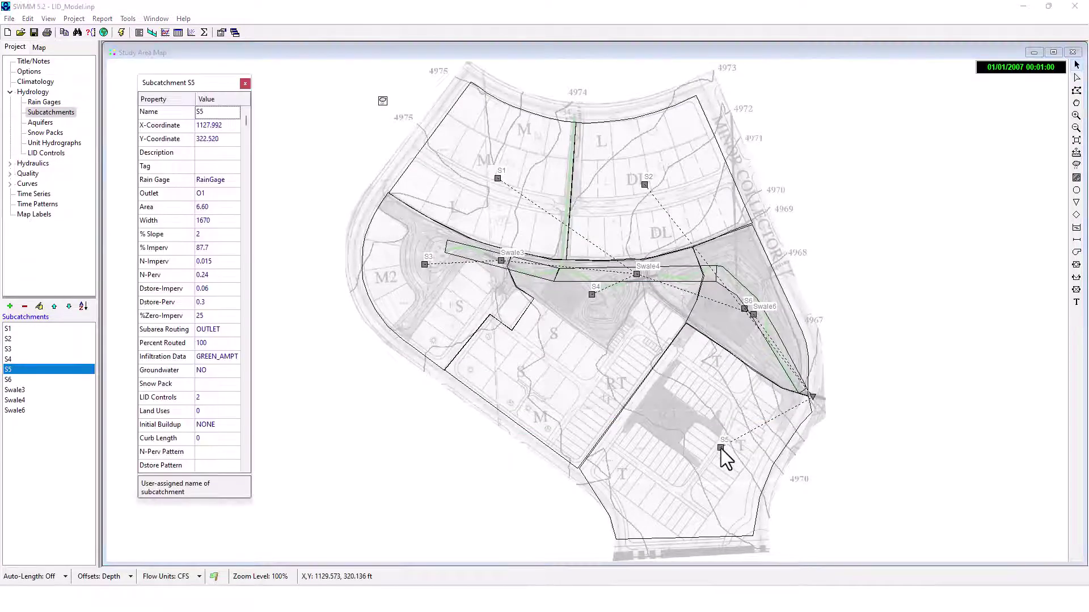
click(244, 83)
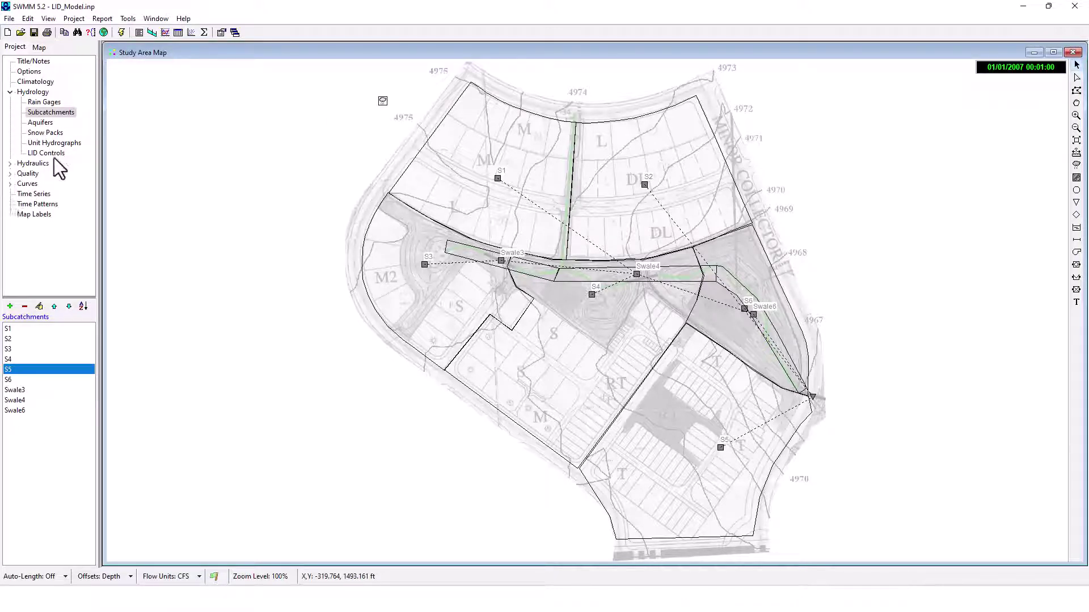
Edit GreenRoof's surface slope value and re-run the model with -0.04% runoff continuity error
click(47, 153)
click(28, 331)
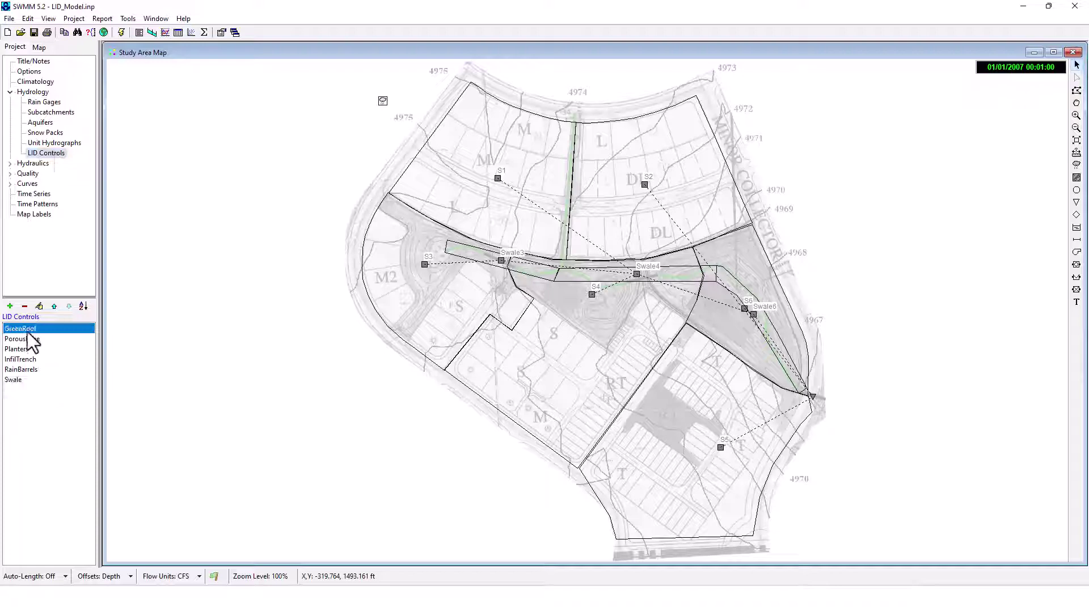
double_click(27, 330)
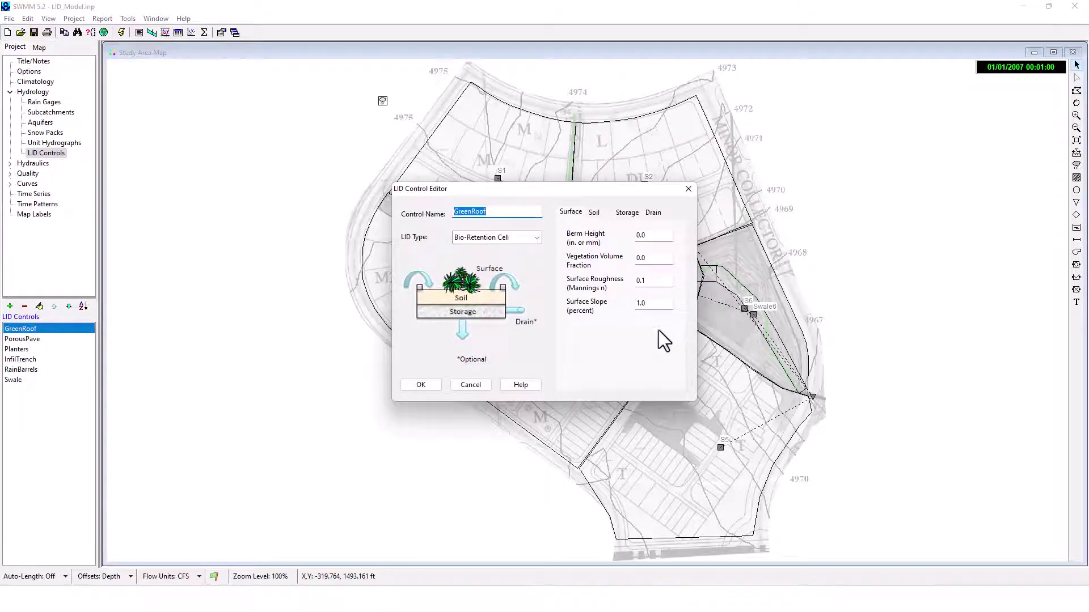
click(664, 303)
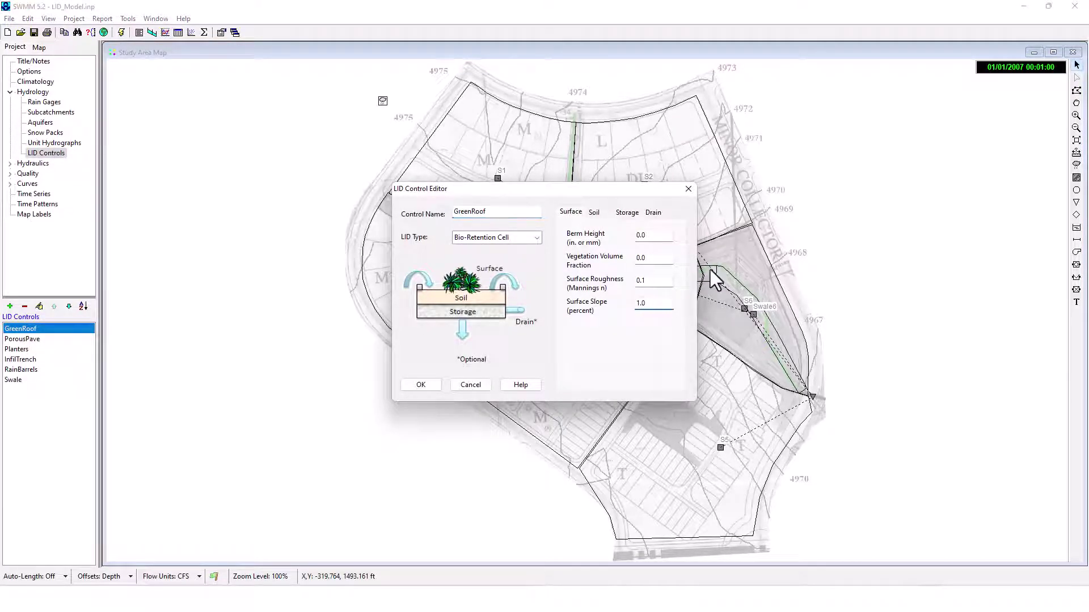
text(0)
click(419, 385)
click(121, 34)
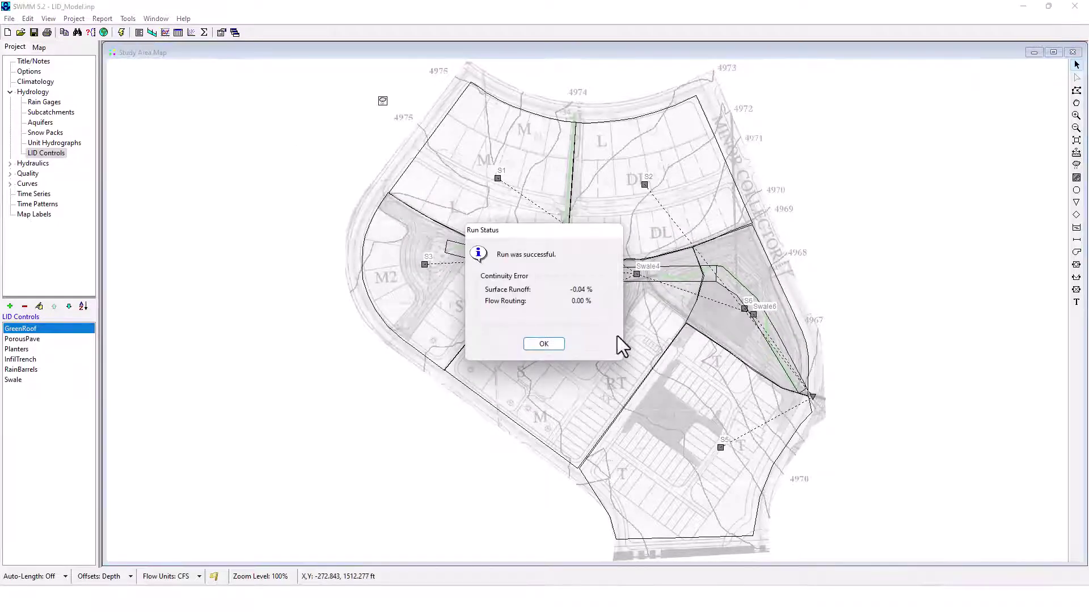
click(559, 343)
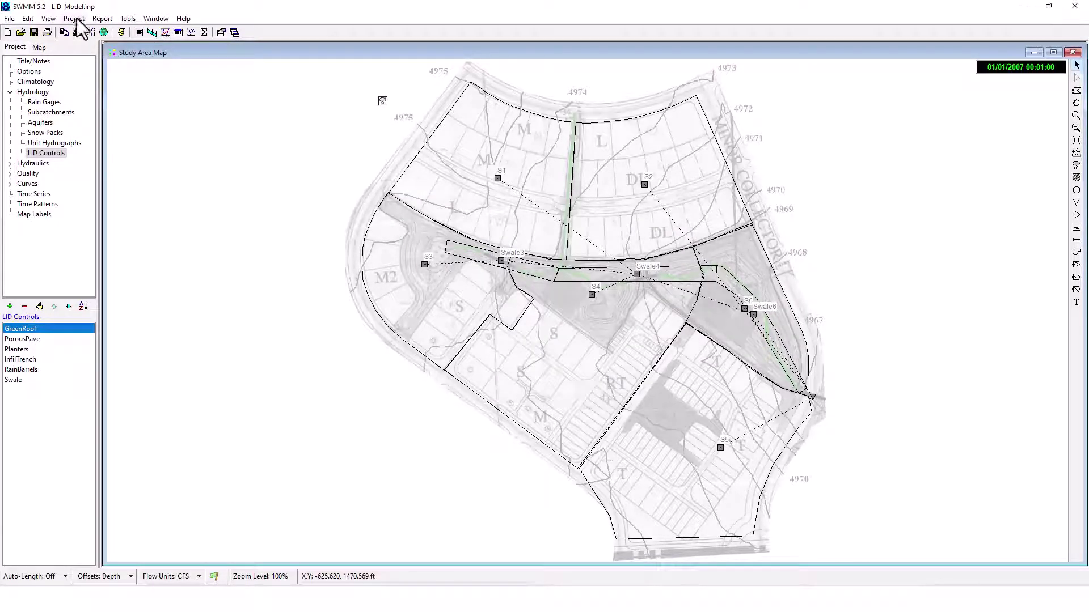
click(102, 18)
click(138, 44)
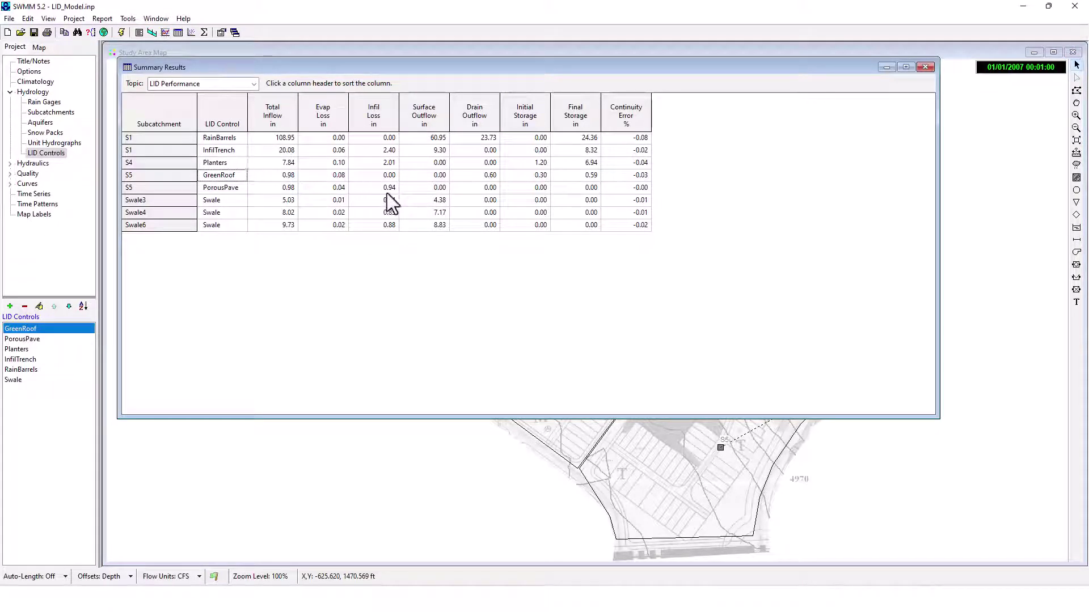
key(alt+Tab)
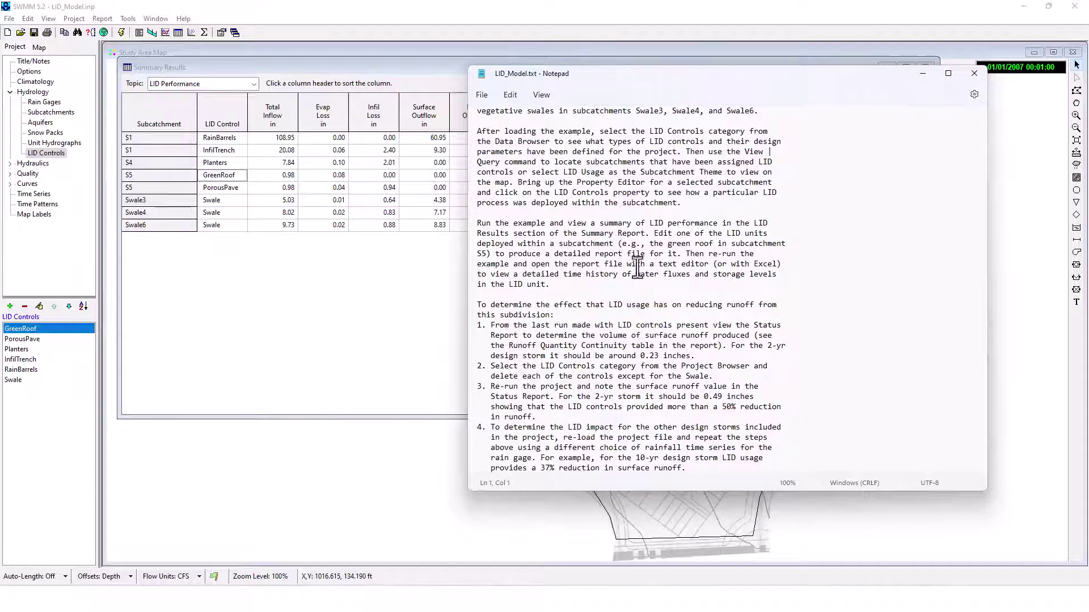
drag(599, 80, 694, 102)
click(100, 19)
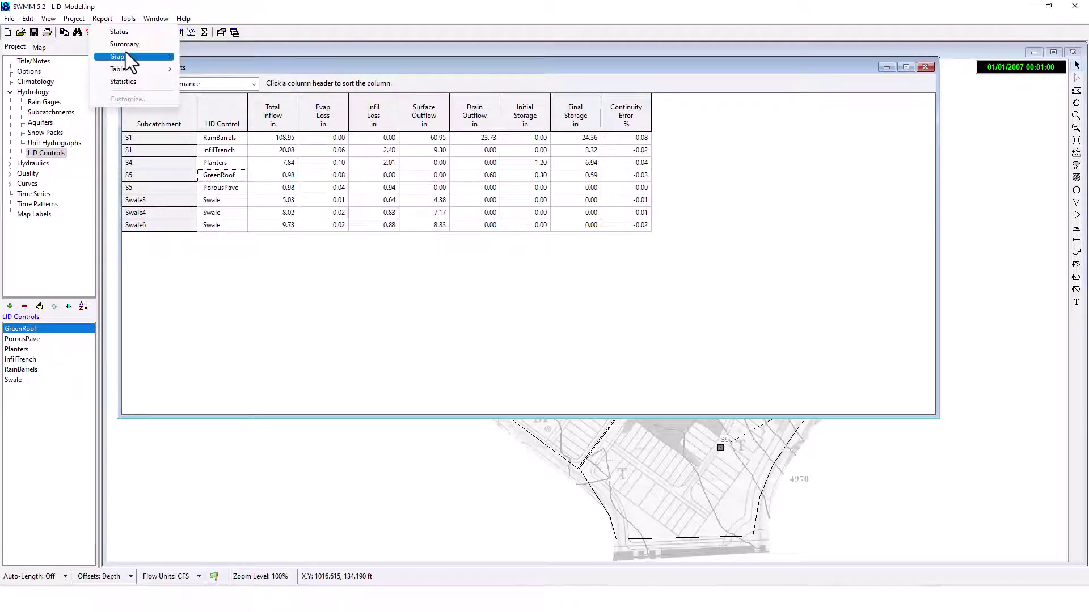
mouse_move(125, 52)
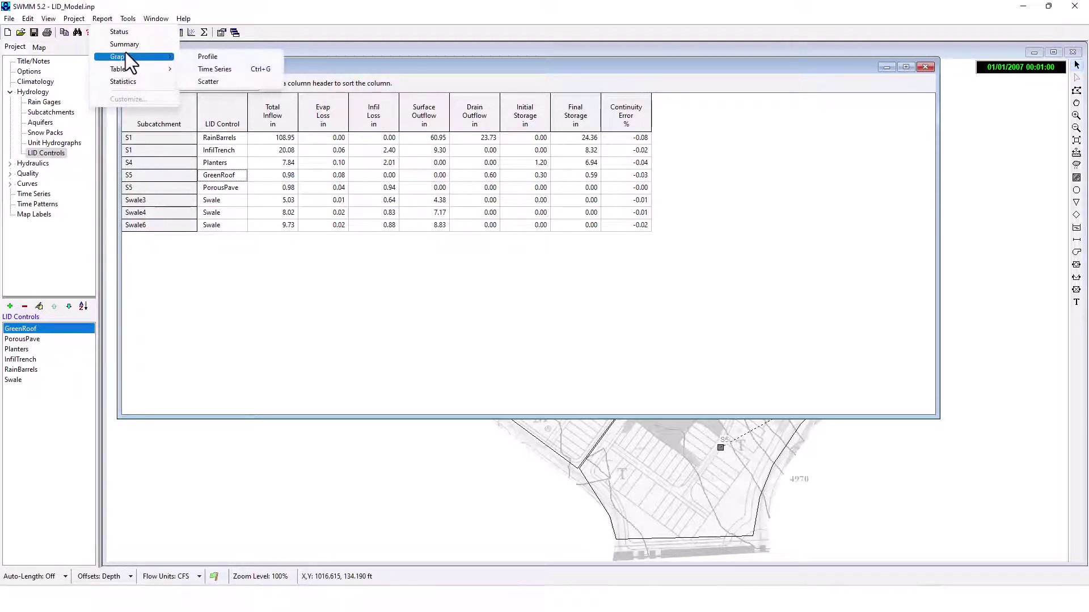
click(53, 380)
click(38, 331)
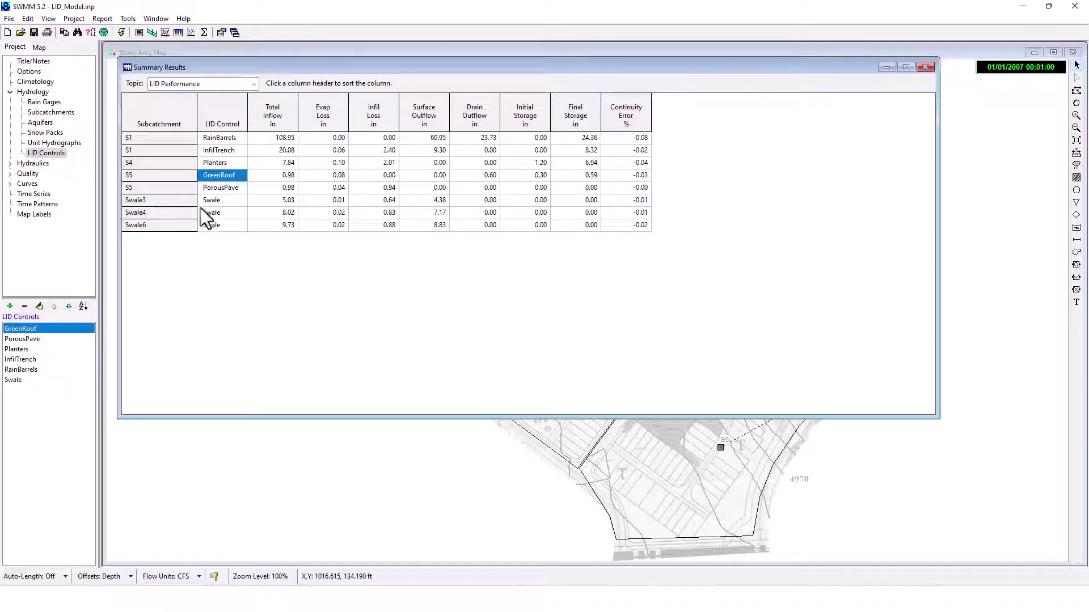
click(233, 174)
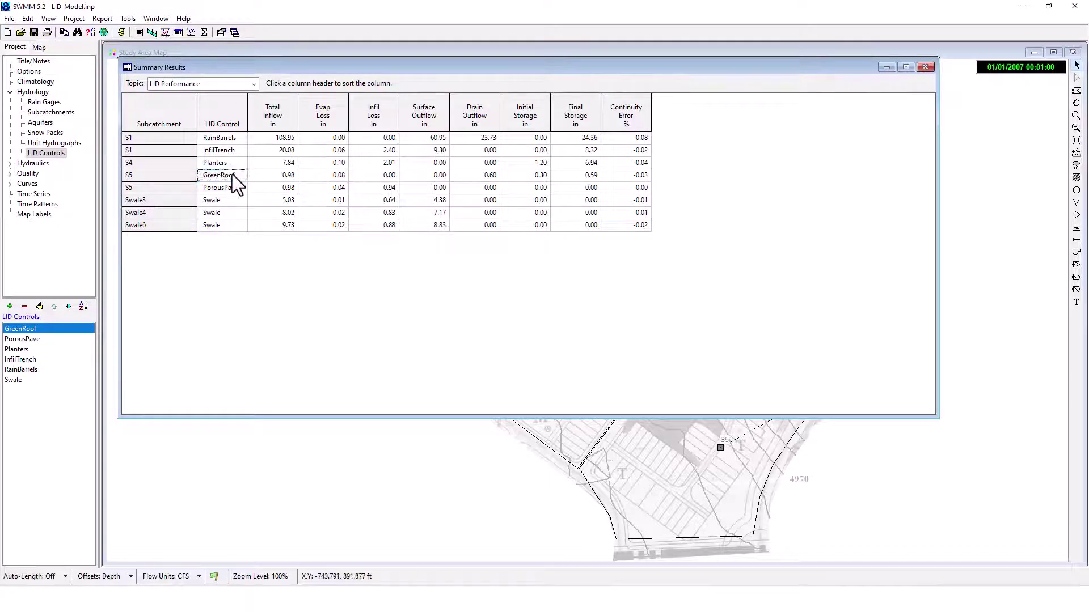
key(alt+Tab)
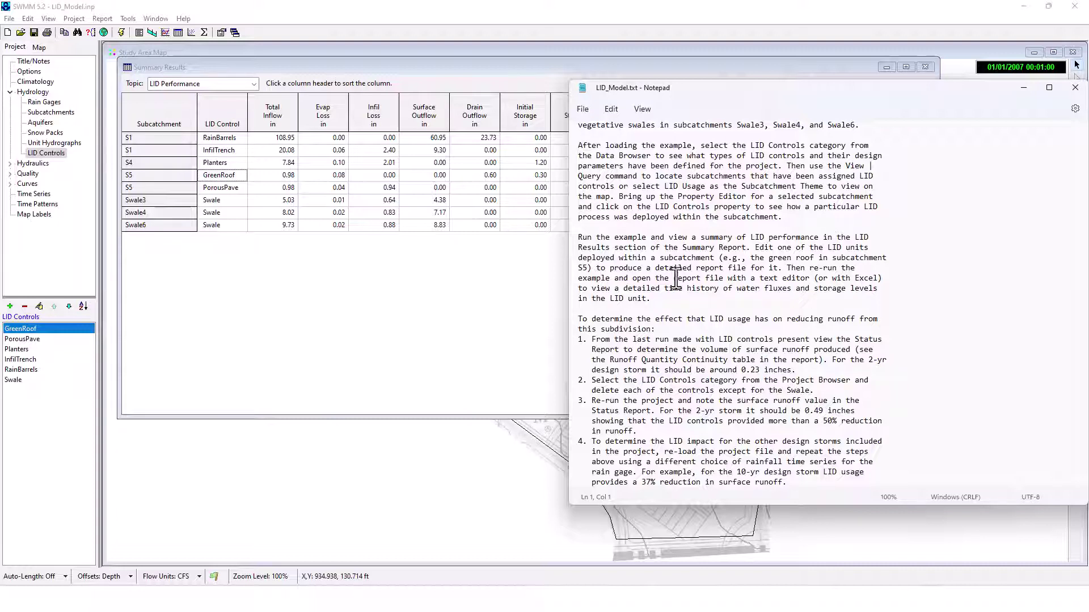
click(49, 329)
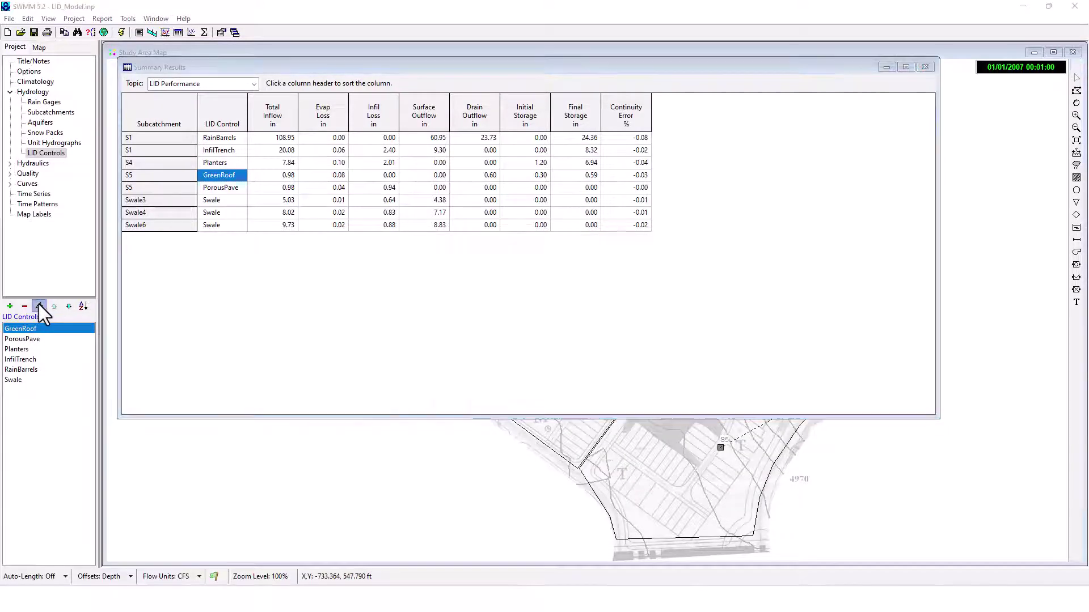
click(39, 306)
click(593, 212)
click(626, 212)
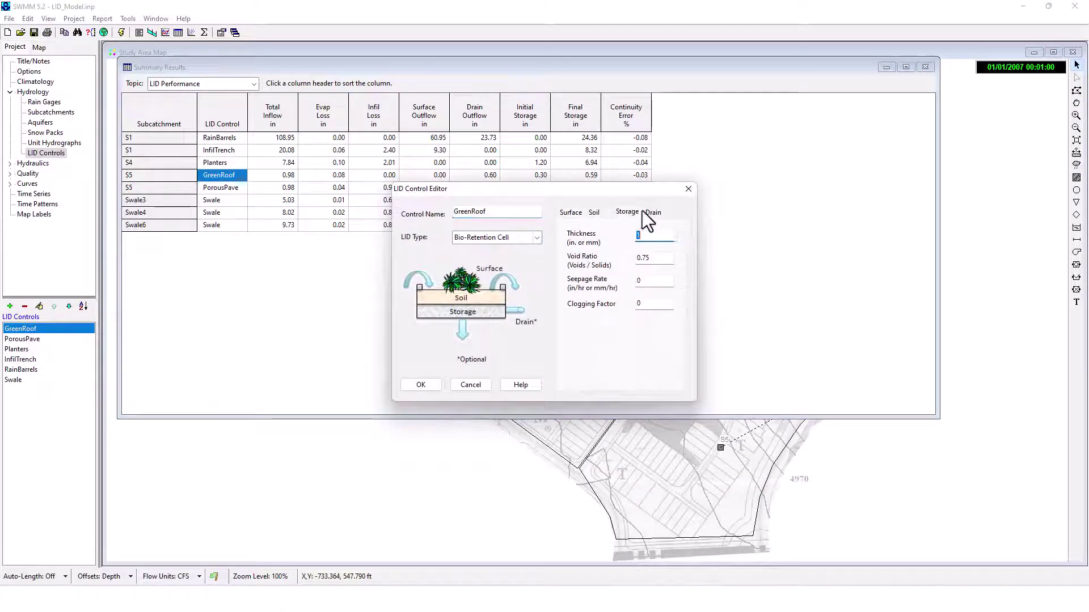
click(655, 212)
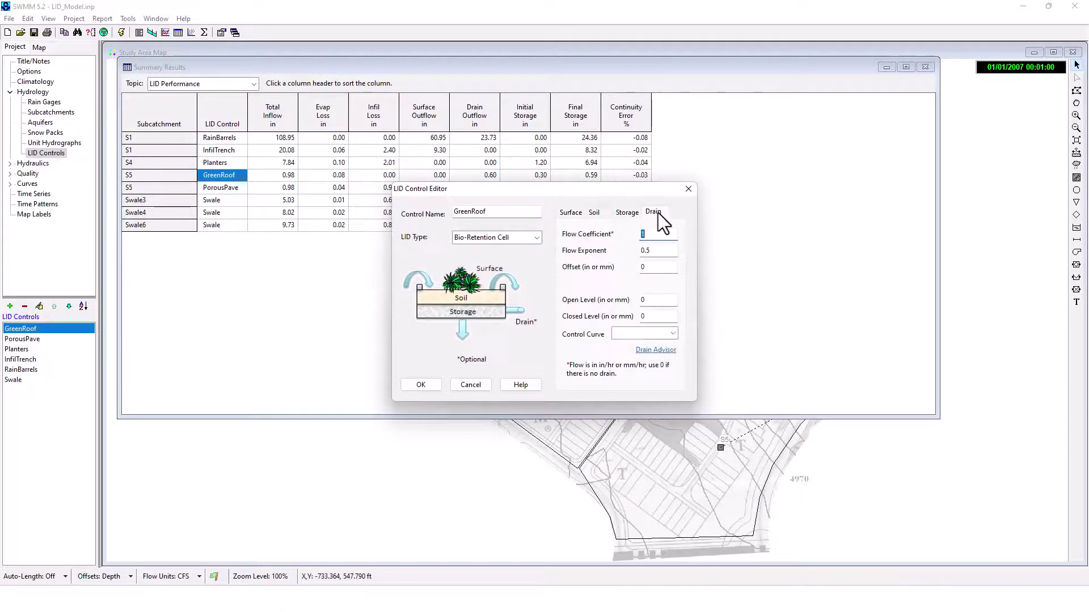
click(626, 213)
click(594, 212)
click(570, 213)
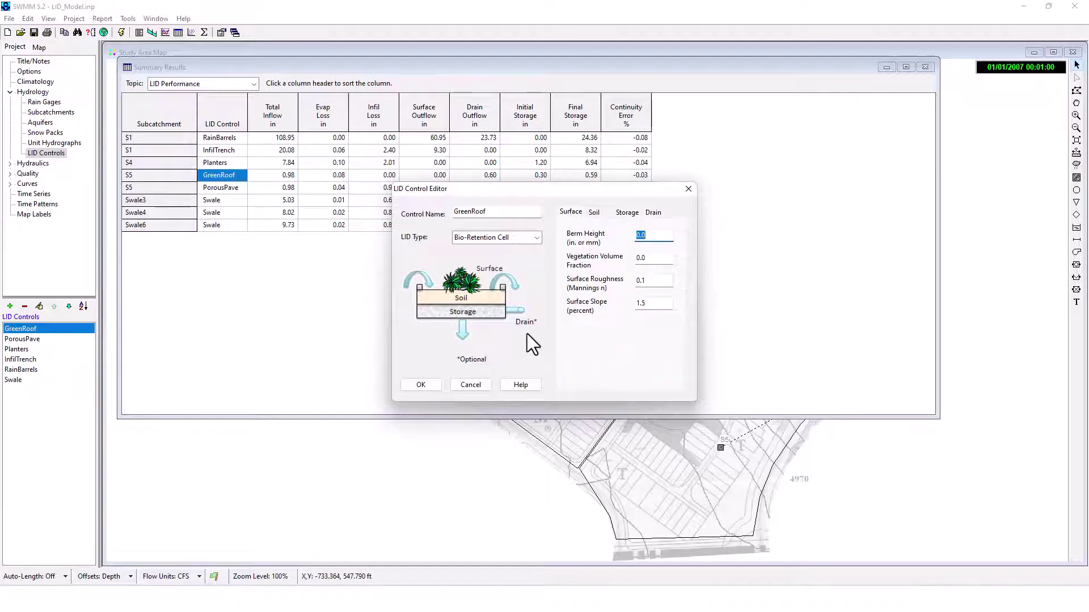
click(523, 389)
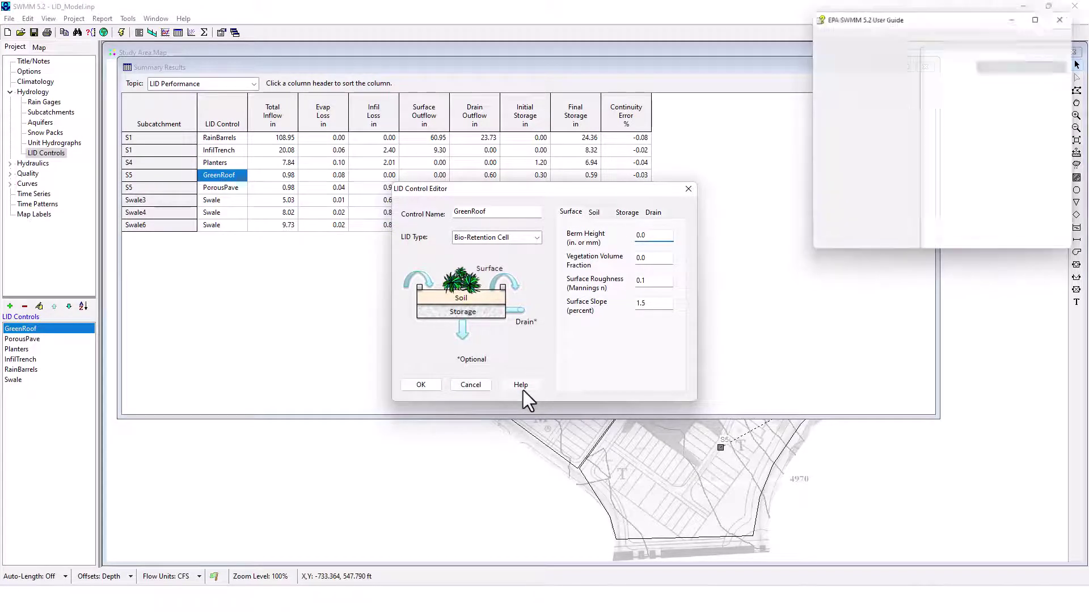
click(1077, 13)
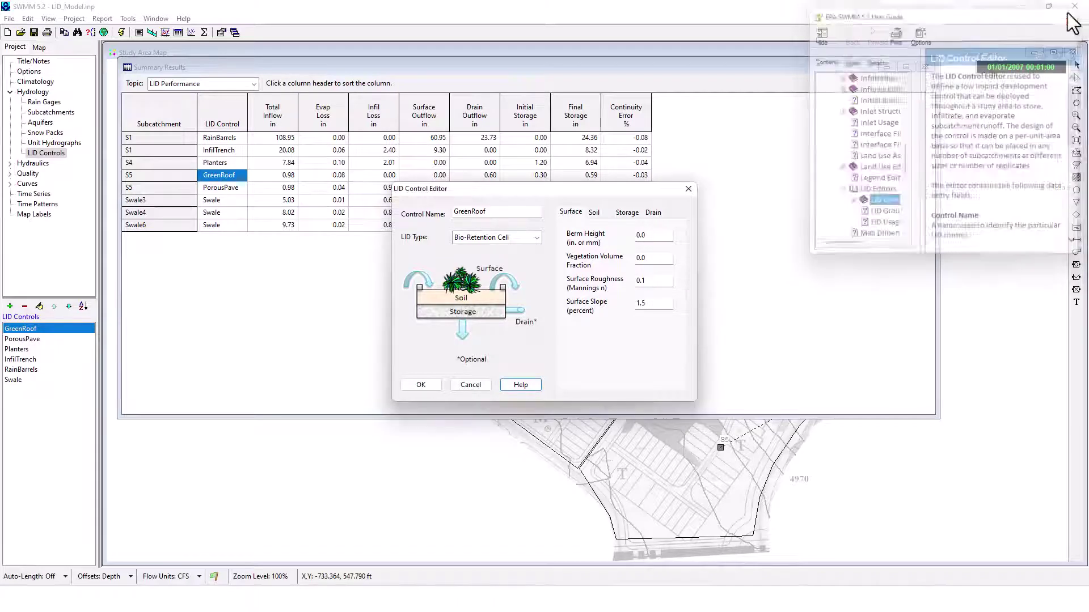
click(469, 385)
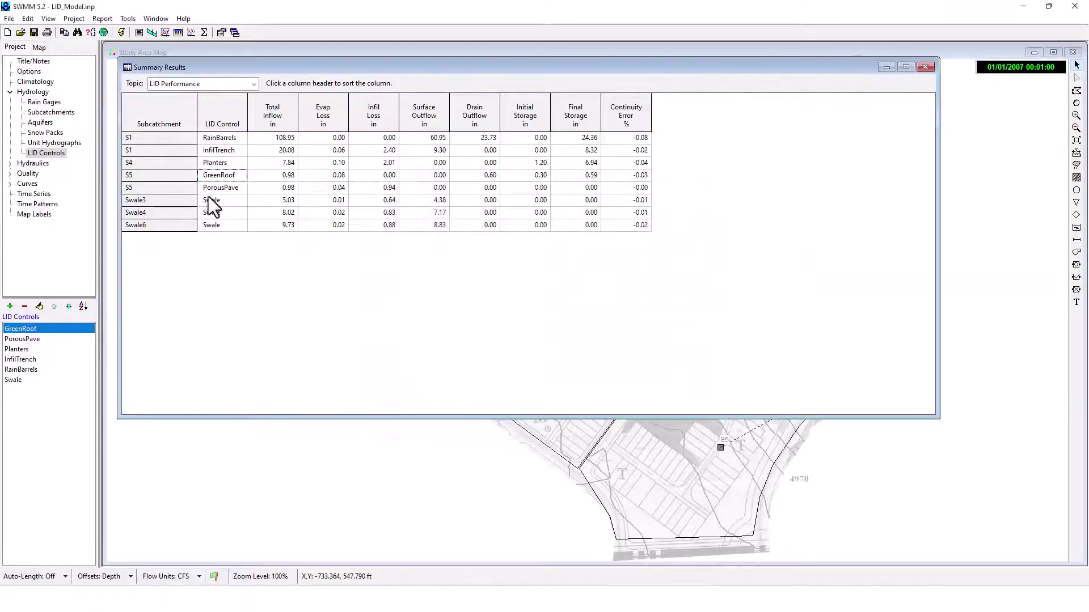
In Reporting options, add map-selected subcatchment S5 for detailed reporting, then rerun the model
click(30, 72)
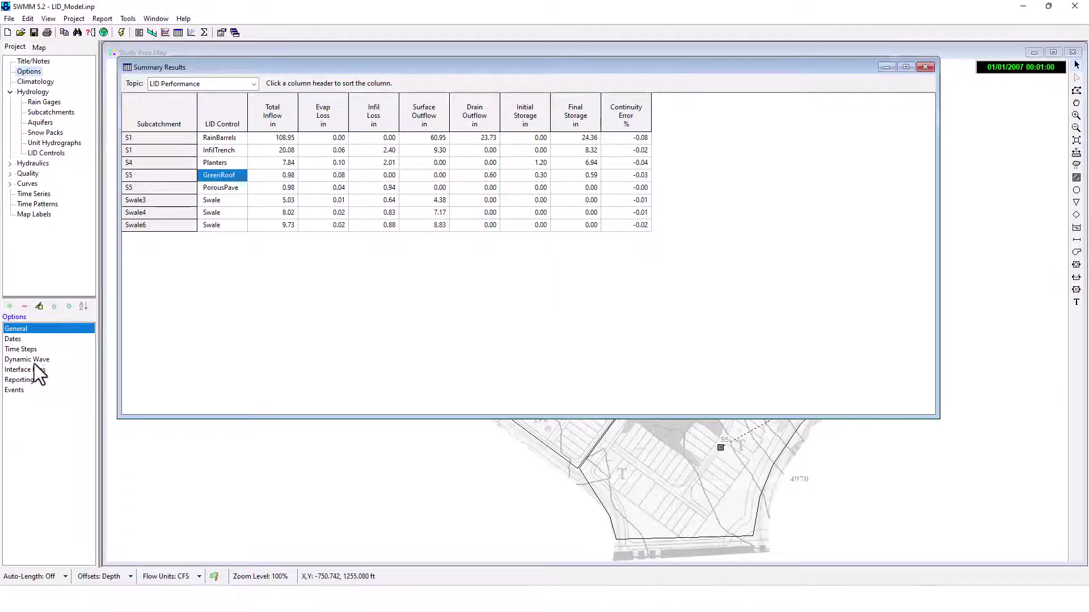
double_click(29, 379)
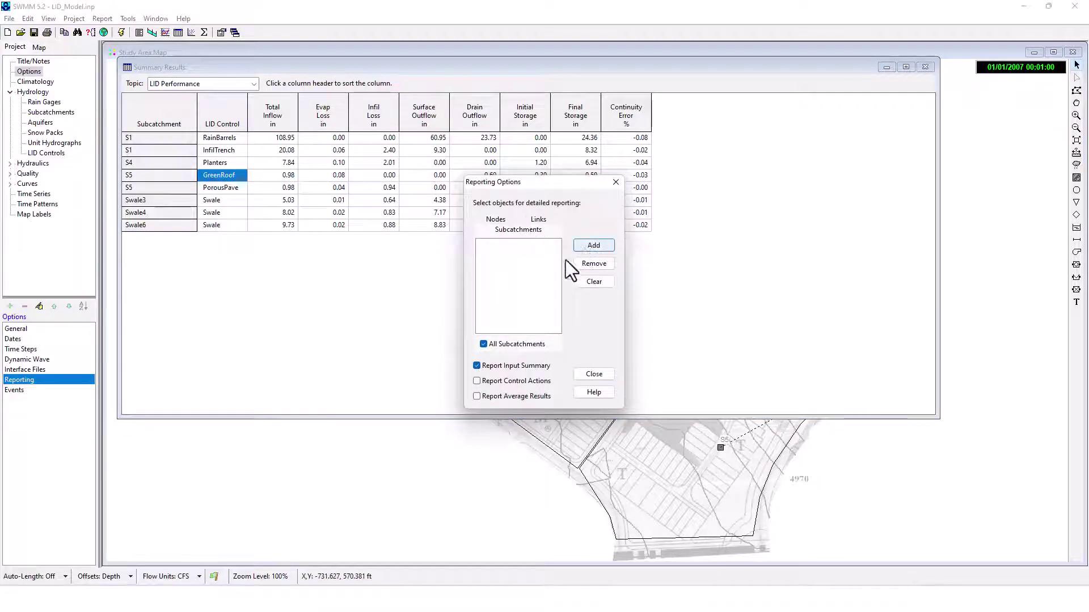
click(589, 248)
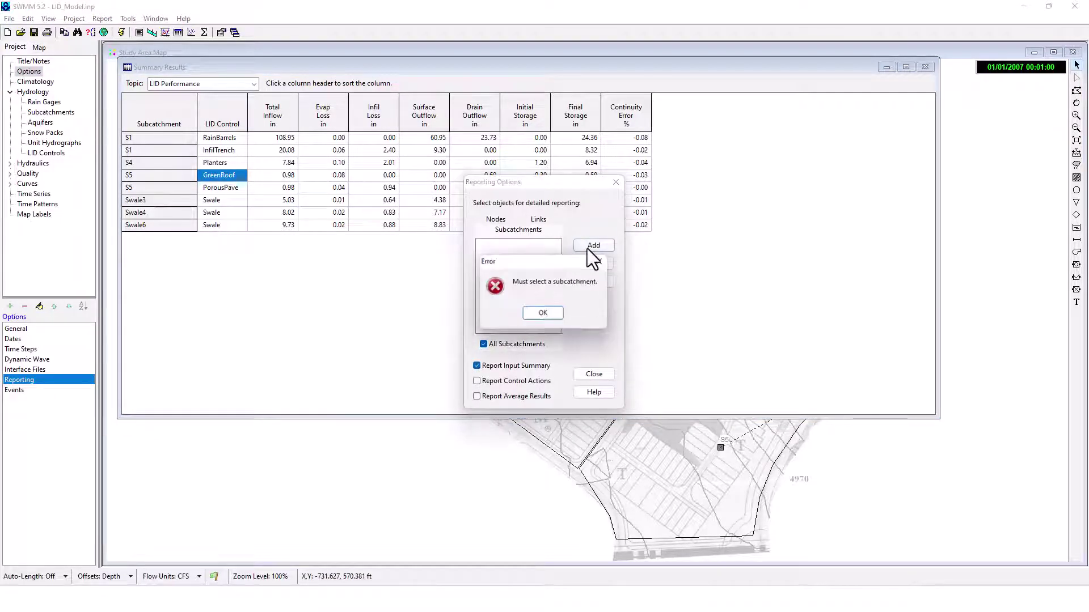
click(543, 313)
click(720, 448)
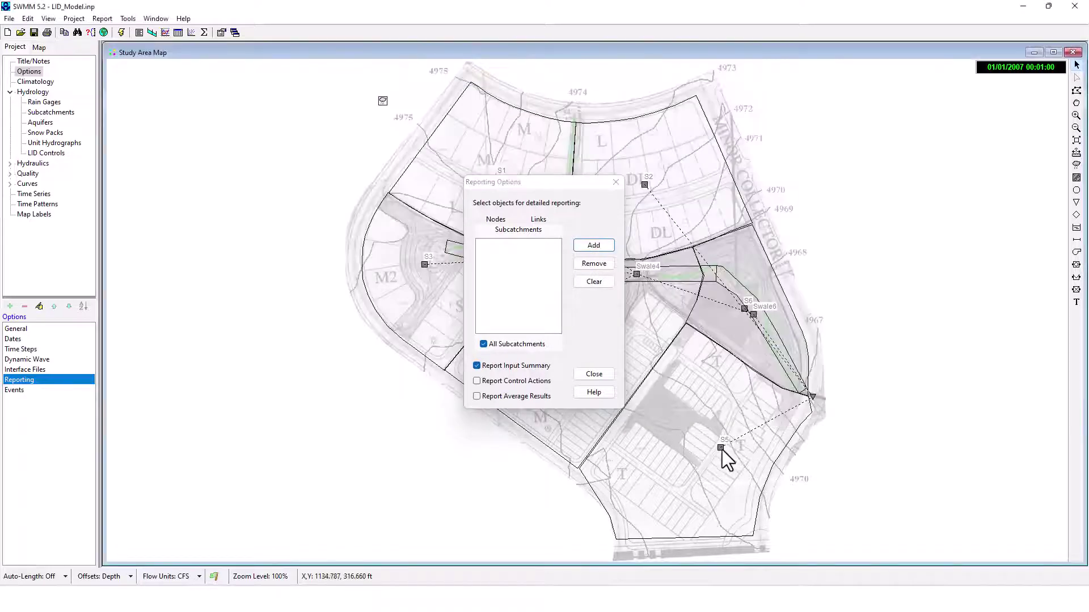
click(593, 247)
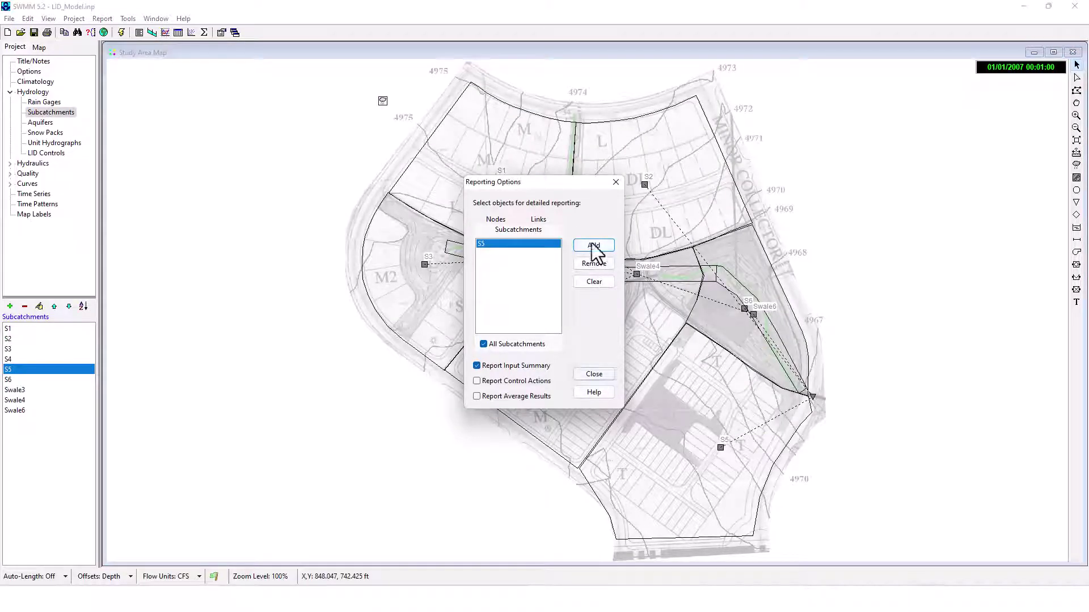
click(594, 374)
click(121, 32)
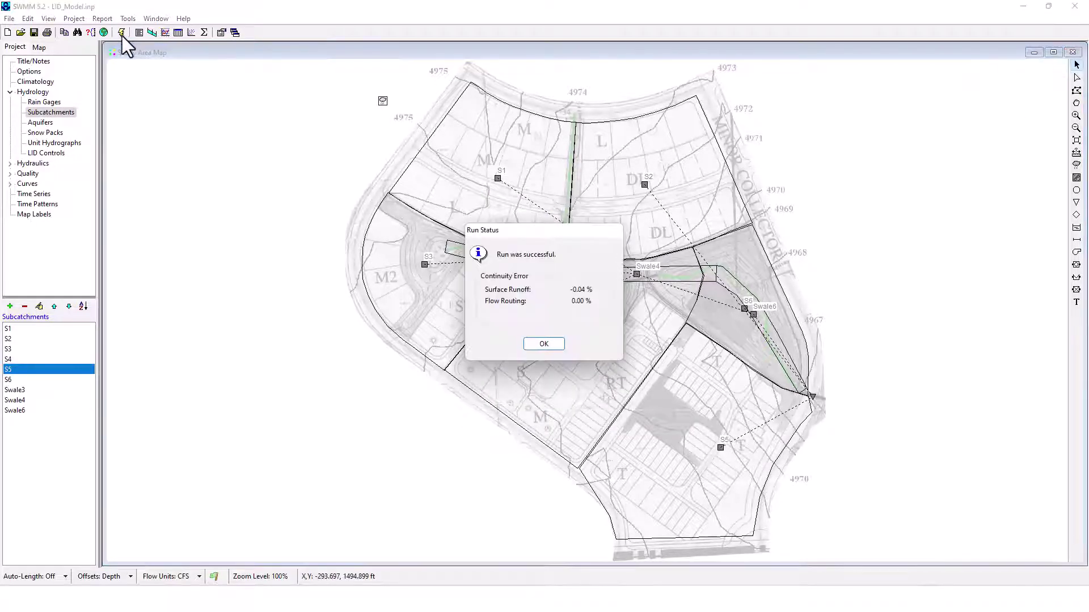
click(550, 344)
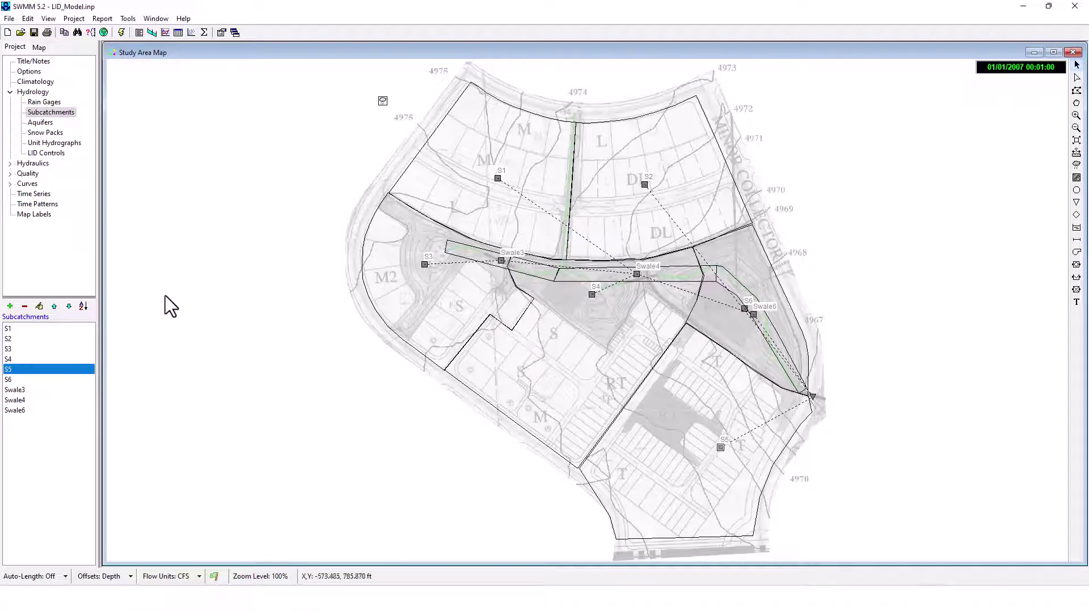
Open the Status Report to the 0.232 in surface runoff figure and center the notes window
click(114, 34)
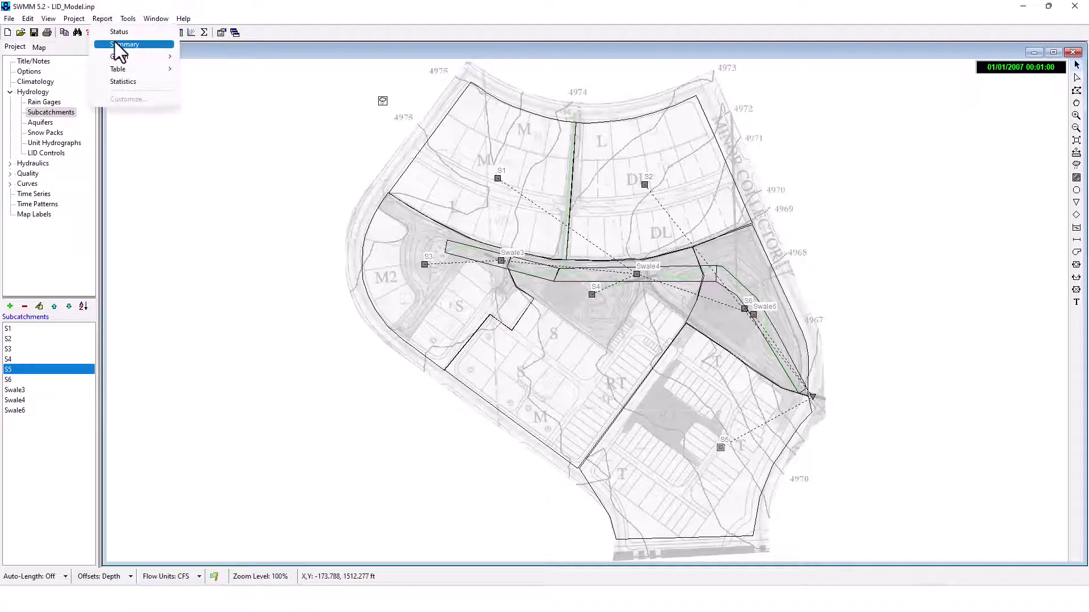
click(114, 42)
scroll(620, 202, down, 6)
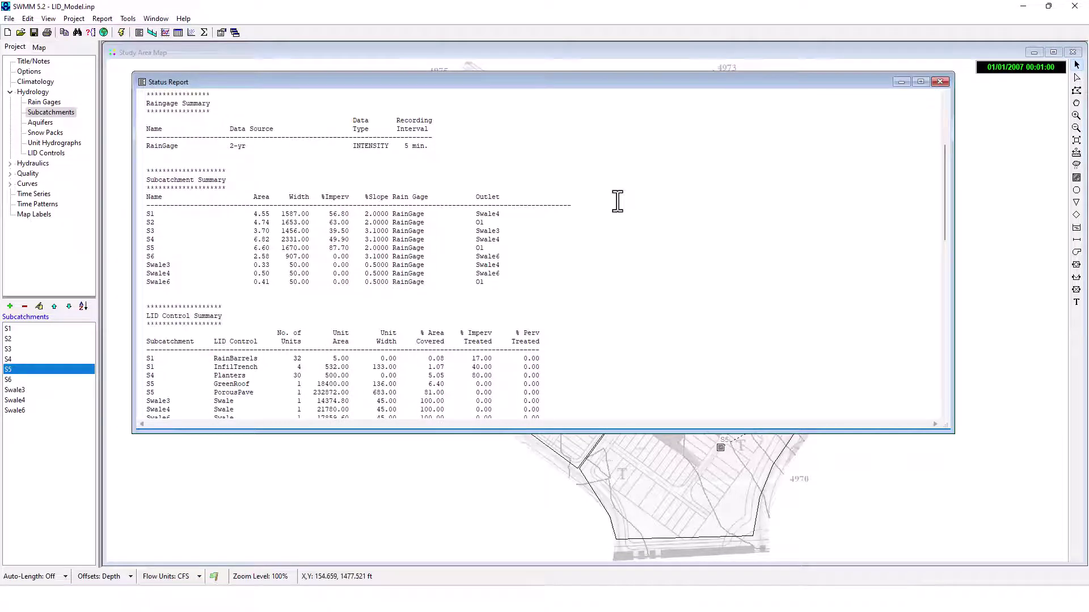
scroll(618, 201, down, 8)
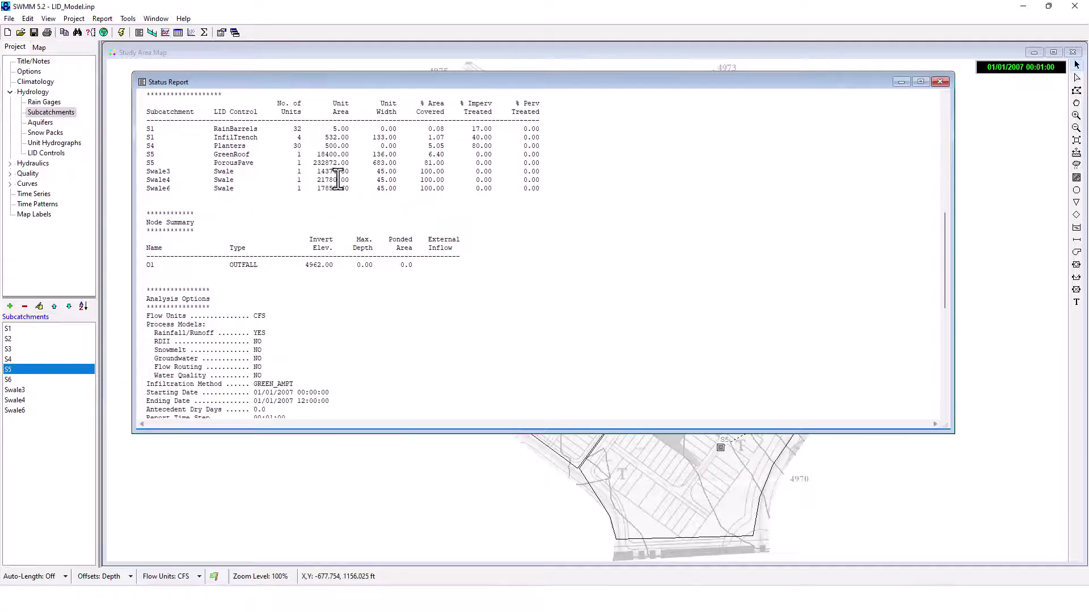
scroll(342, 183, down, 8)
scroll(342, 182, down, 6)
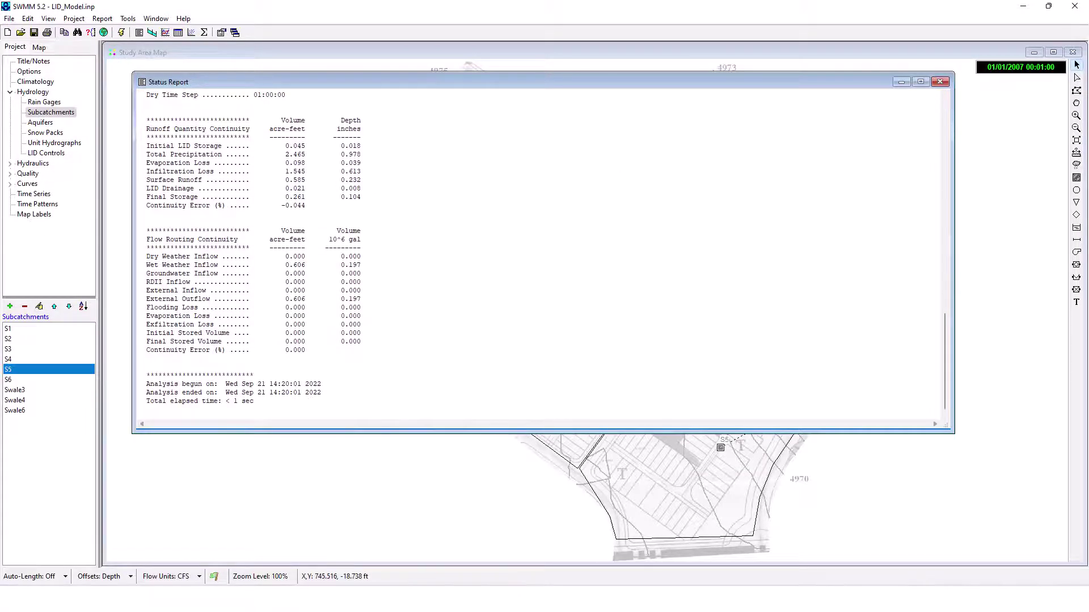
click(693, 583)
drag(760, 101, 519, 60)
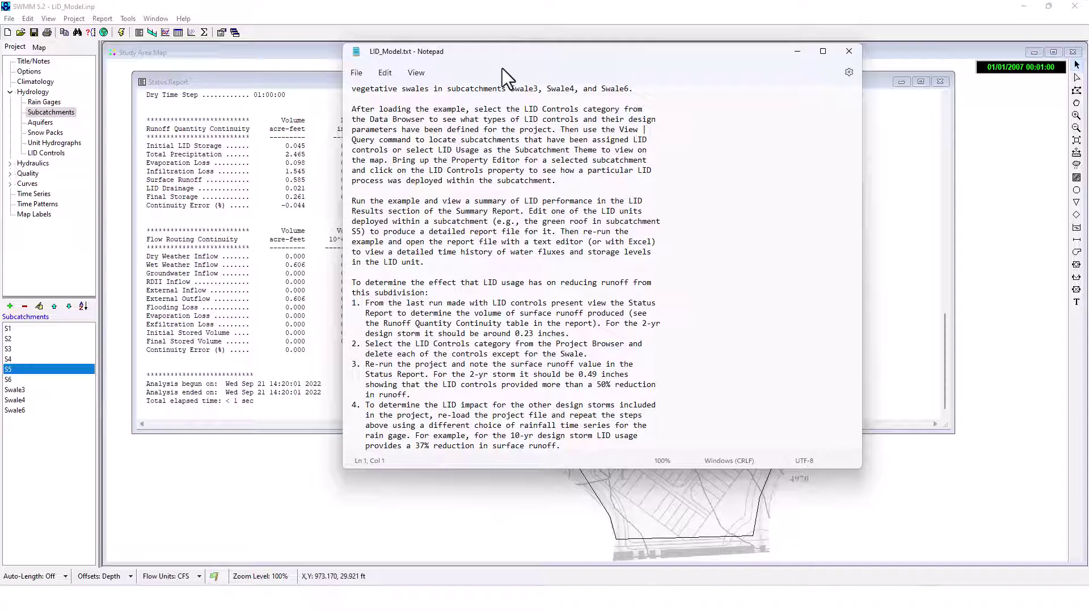
Bring the all-LID Status Report back in front of the LID_Model notes
click(294, 164)
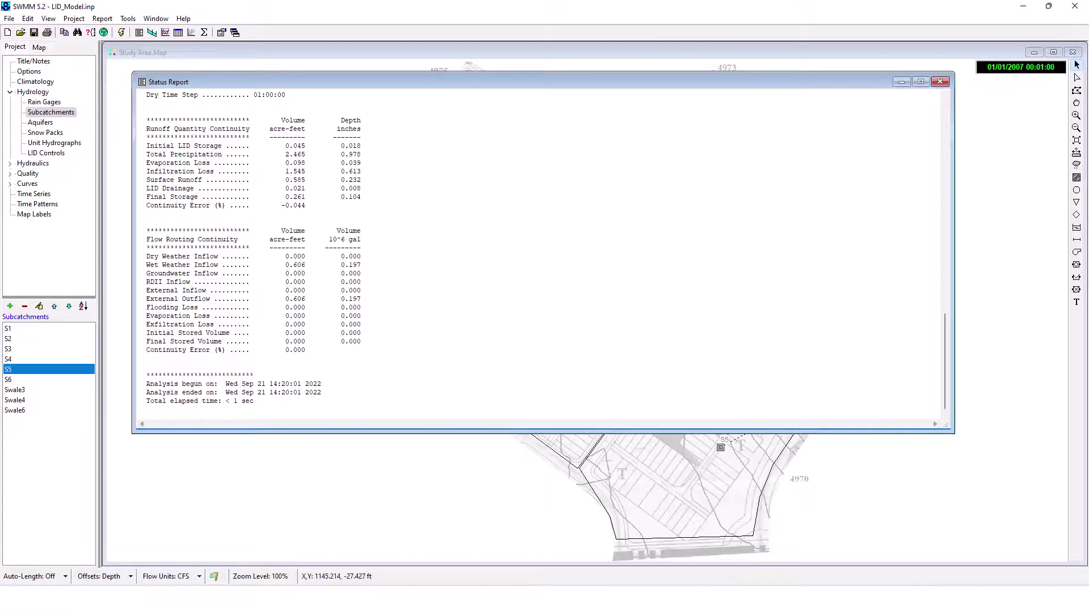
key(alt+Tab)
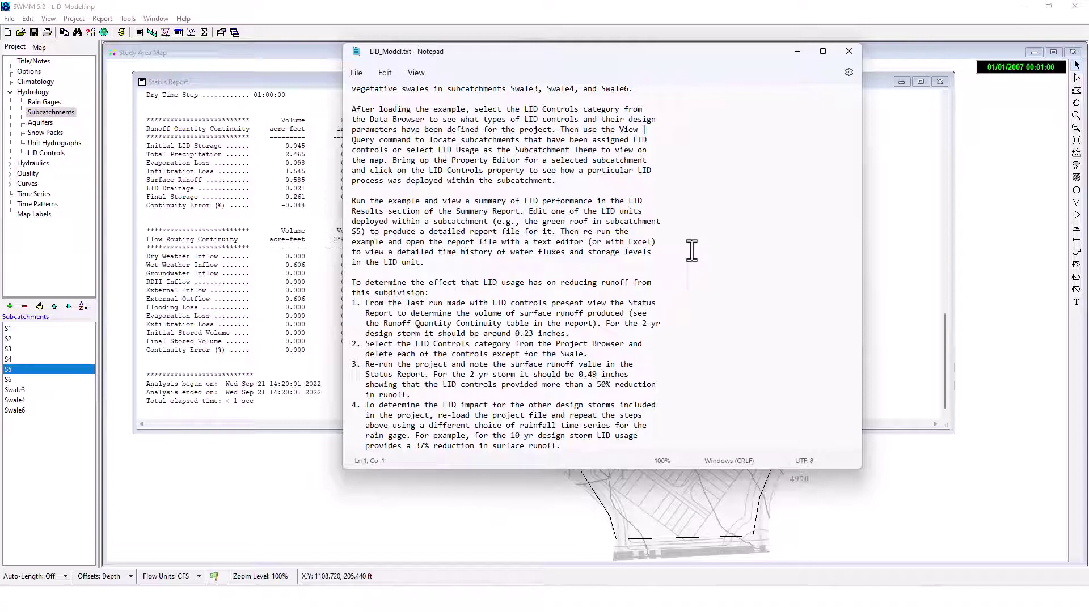
click(264, 391)
Scroll the Status Report to the Runoff Quantity Continuity table showing 0.232 inches of surface runoff
scroll(400, 358, up, 9)
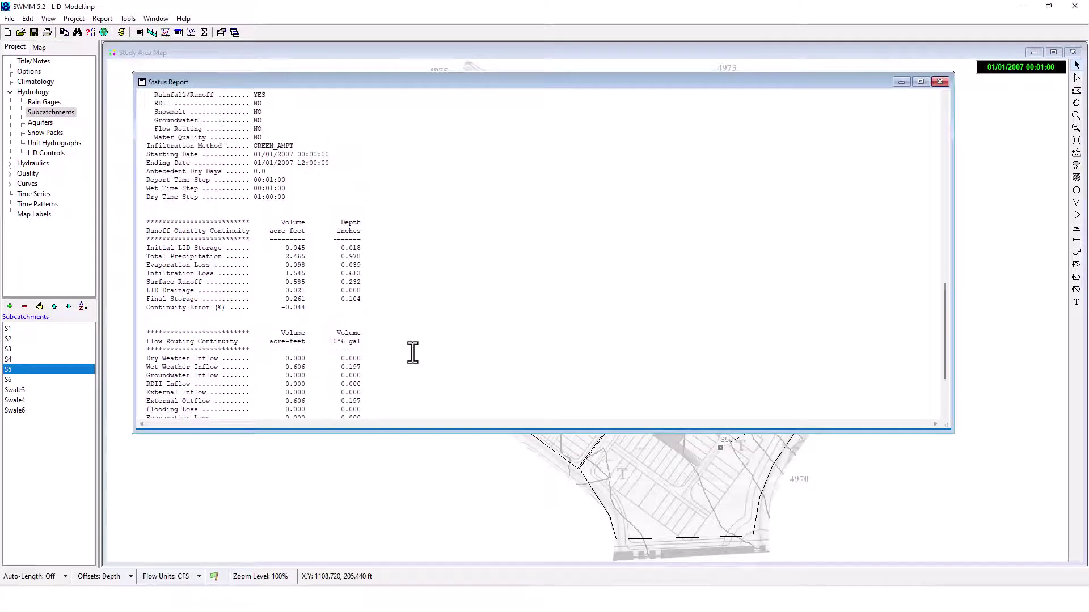
scroll(412, 353, up, 6)
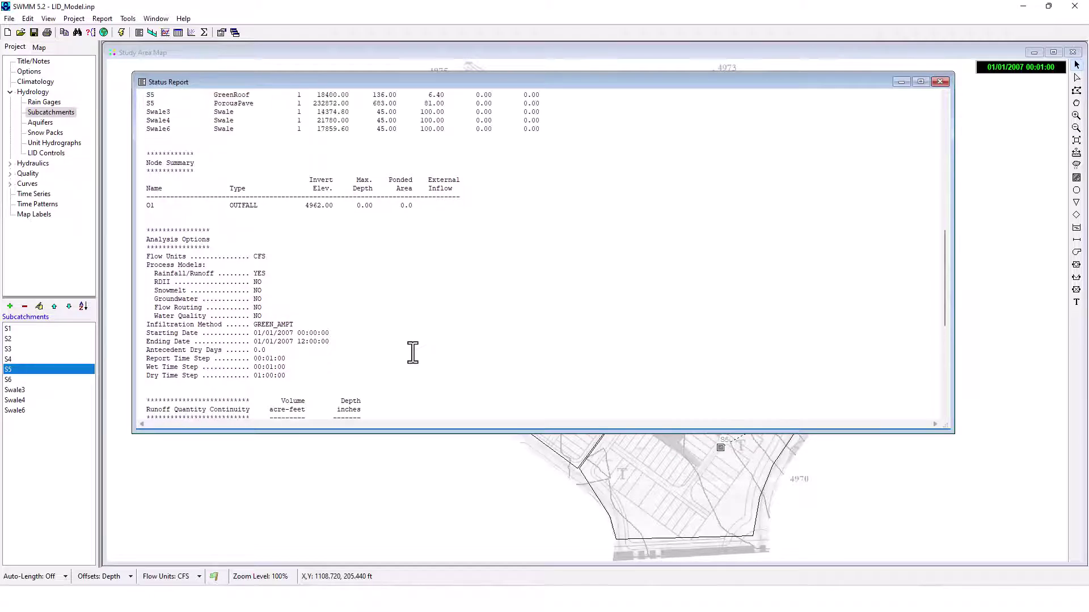
scroll(413, 348, up, 11)
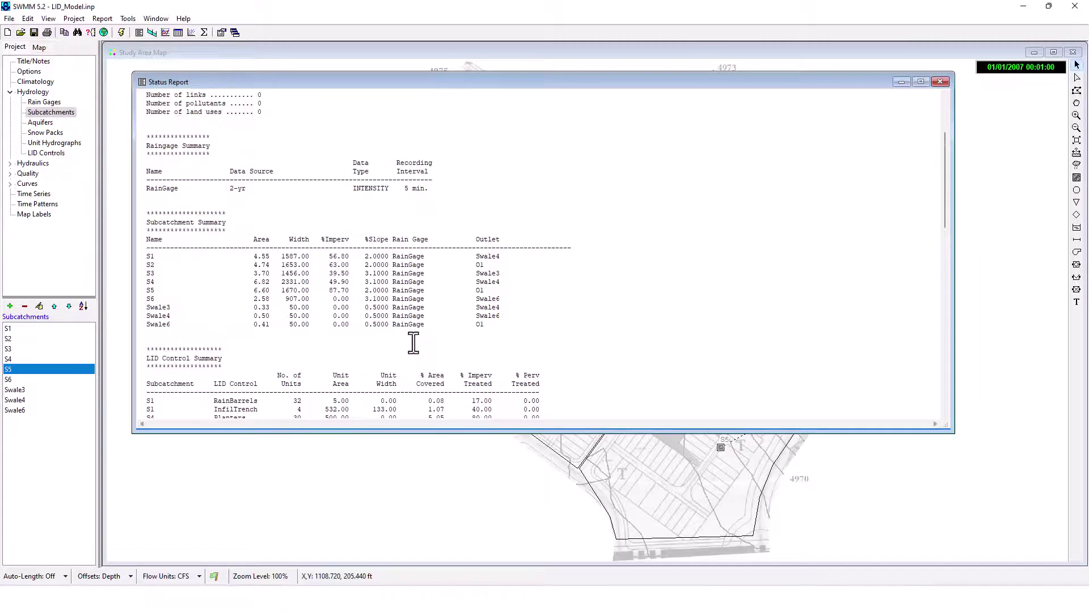
scroll(414, 345, up, 3)
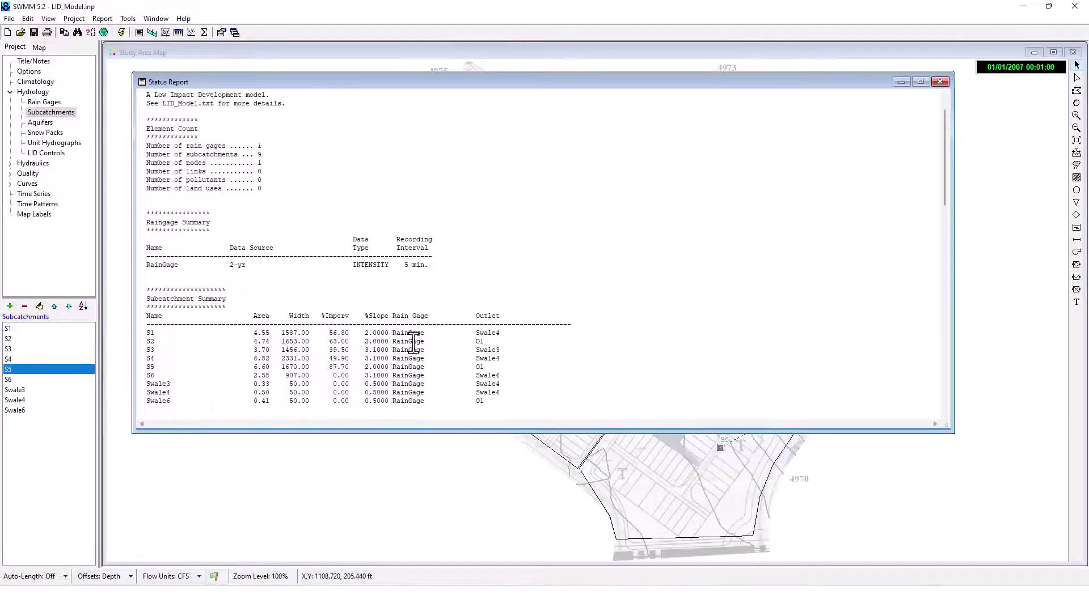
scroll(326, 250, up, 1)
scroll(328, 254, down, 4)
scroll(328, 253, down, 20)
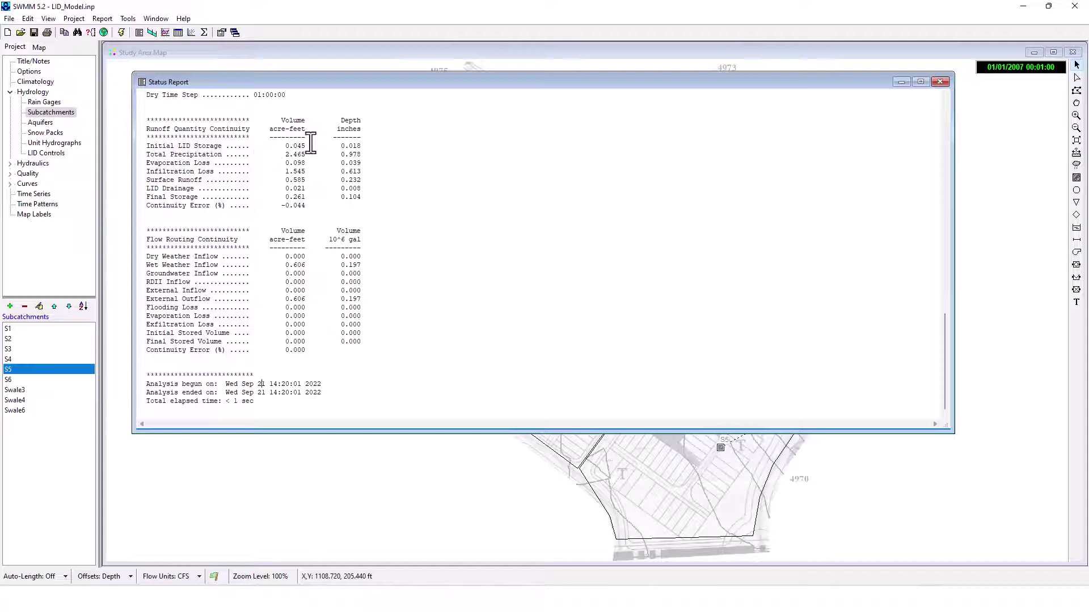
scroll(394, 356, up, 2)
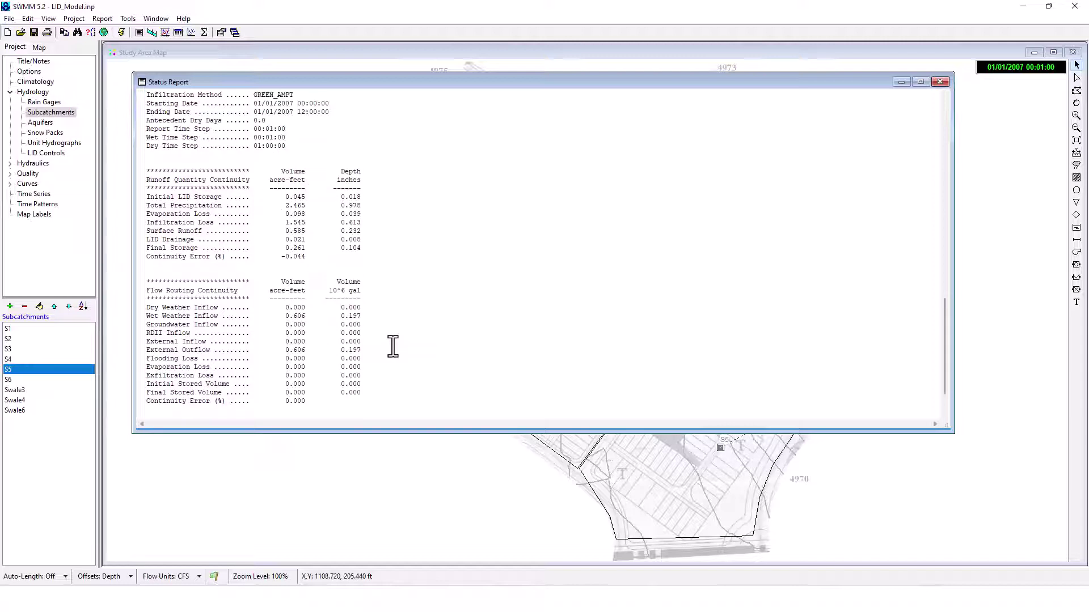
scroll(393, 347, up, 1)
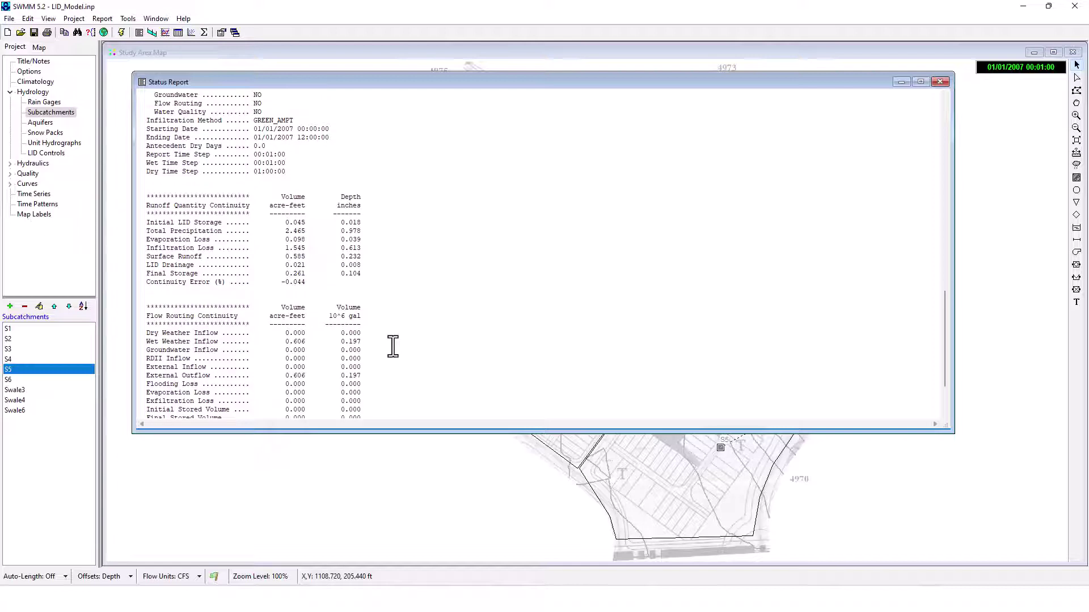
scroll(385, 347, up, 10)
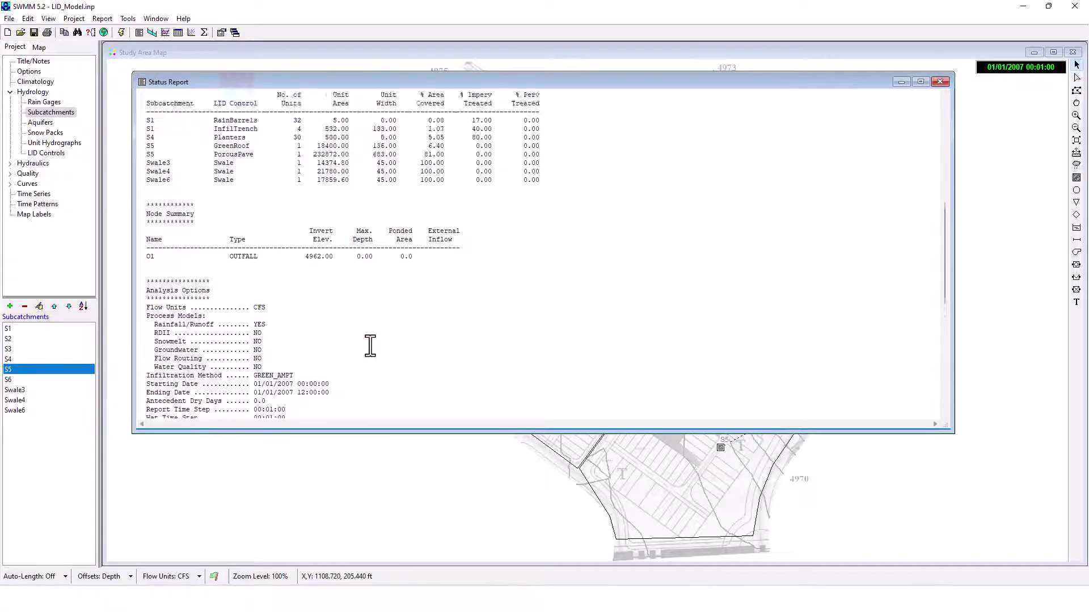
scroll(370, 347, up, 11)
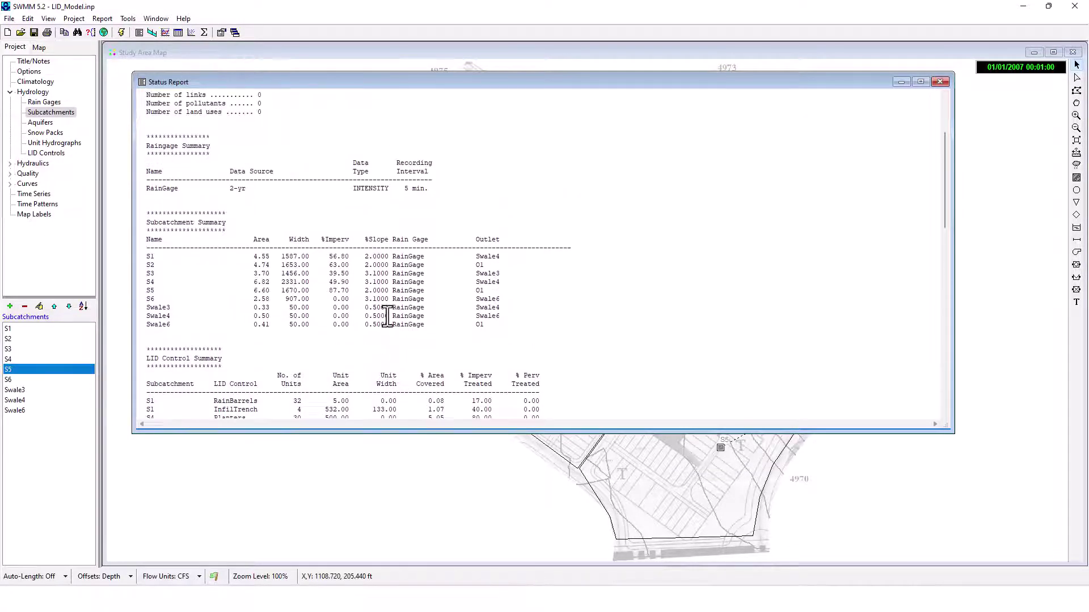
scroll(386, 315, up, 4)
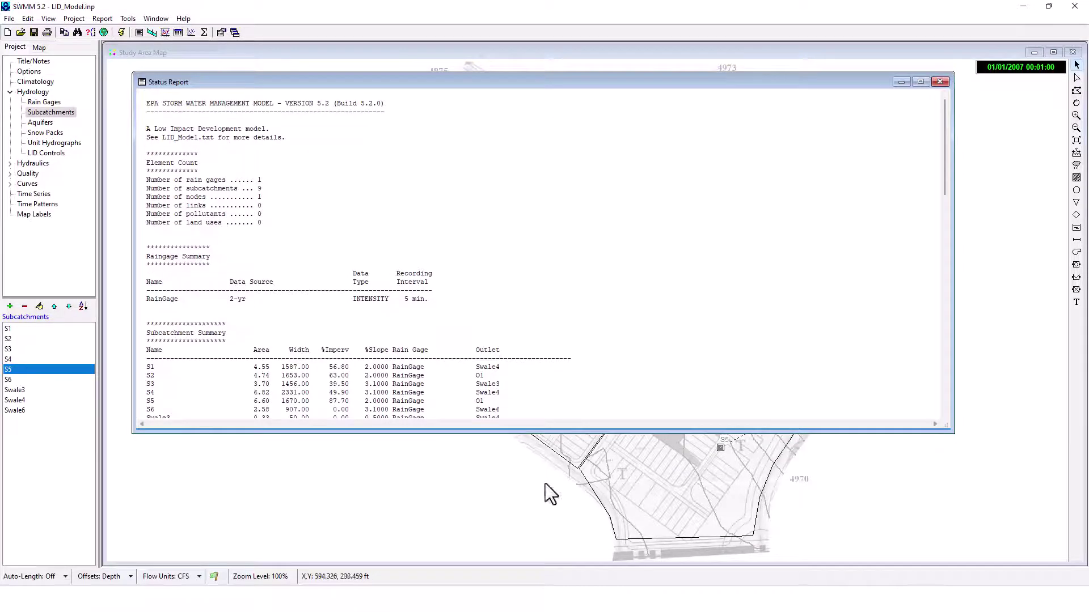
Read the LID_Model notes' expected surface runoff of about 0.23 inches for the all-LID run
key(alt+Tab)
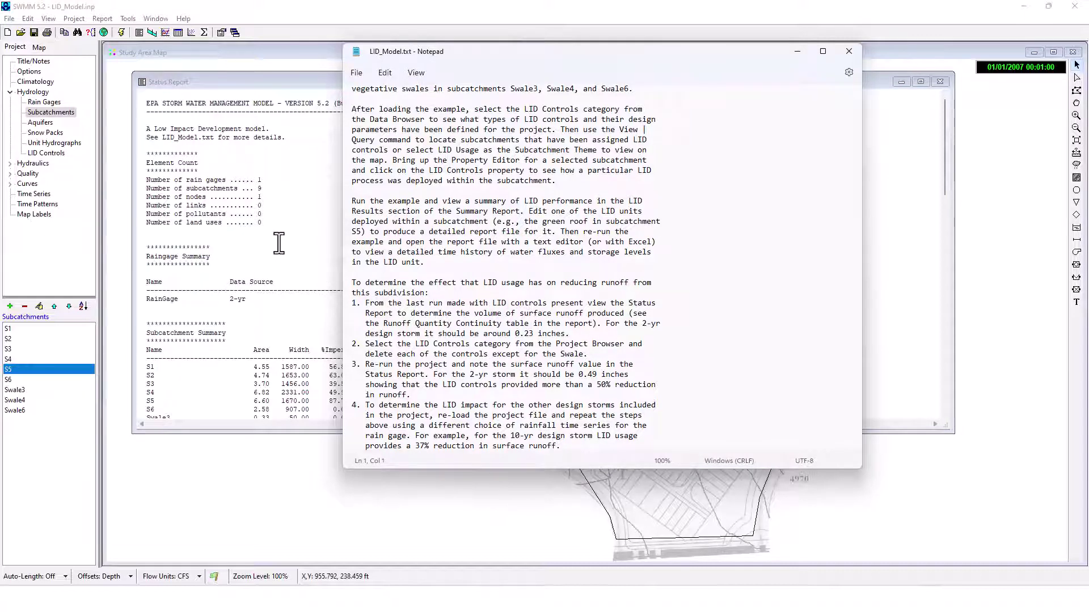
scroll(276, 244, down, 11)
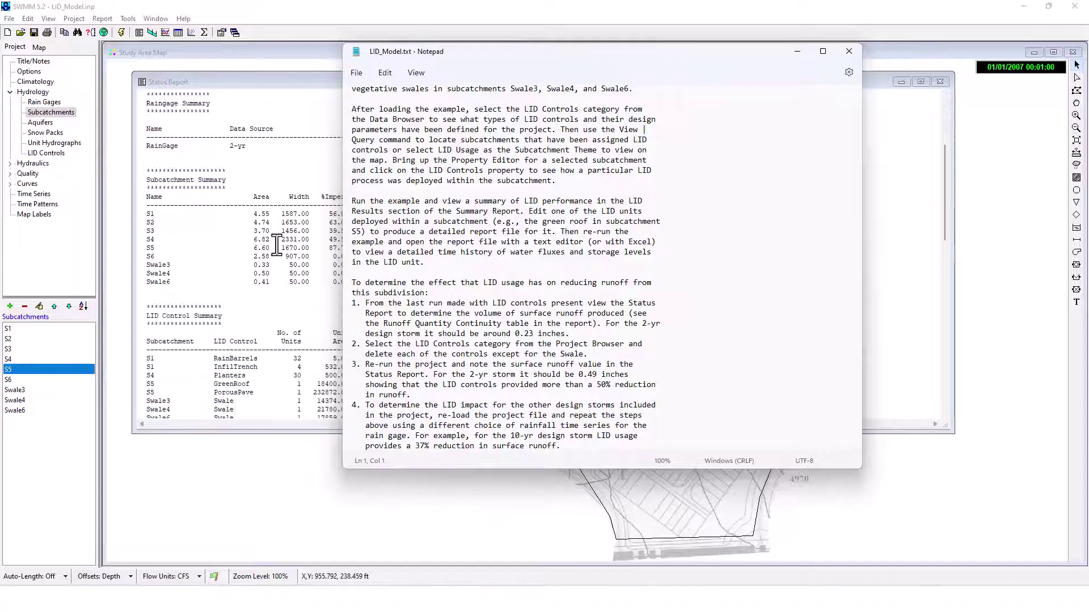
scroll(277, 245, down, 12)
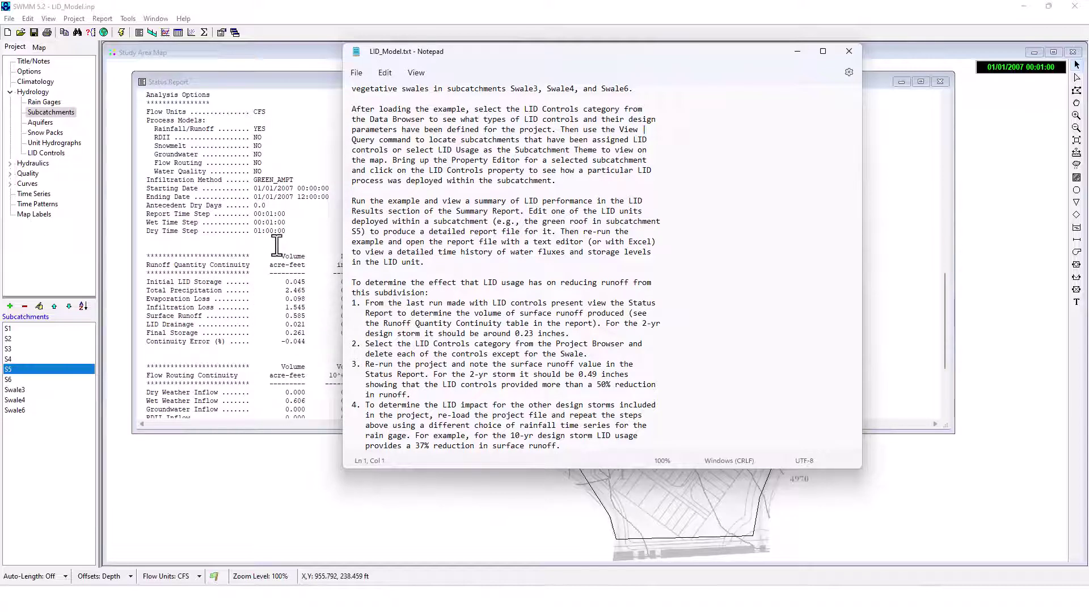
scroll(277, 245, down, 2)
drag(502, 52, 621, 84)
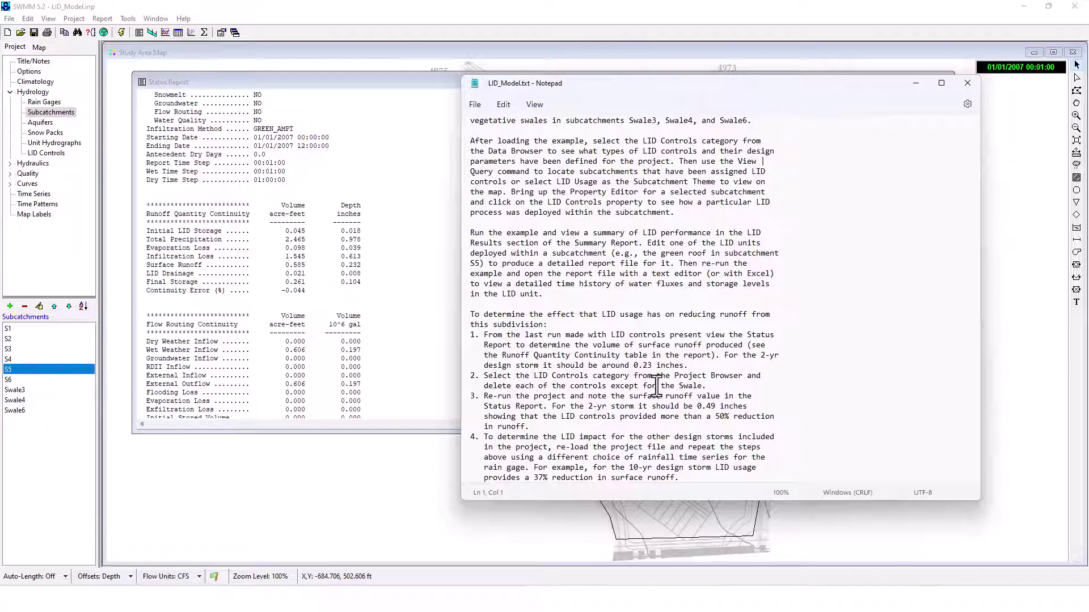
Delete GreenRoof, PorousPave, Planters, InfilTrench and RainBarrels, leaving only Swale, and close the old Status Report
click(32, 380)
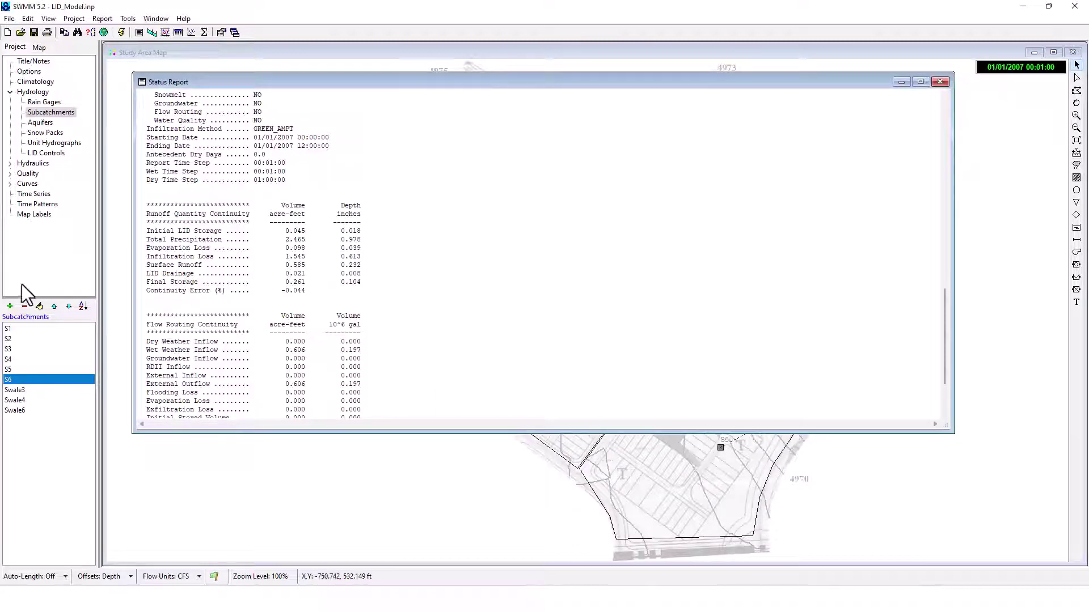
click(44, 152)
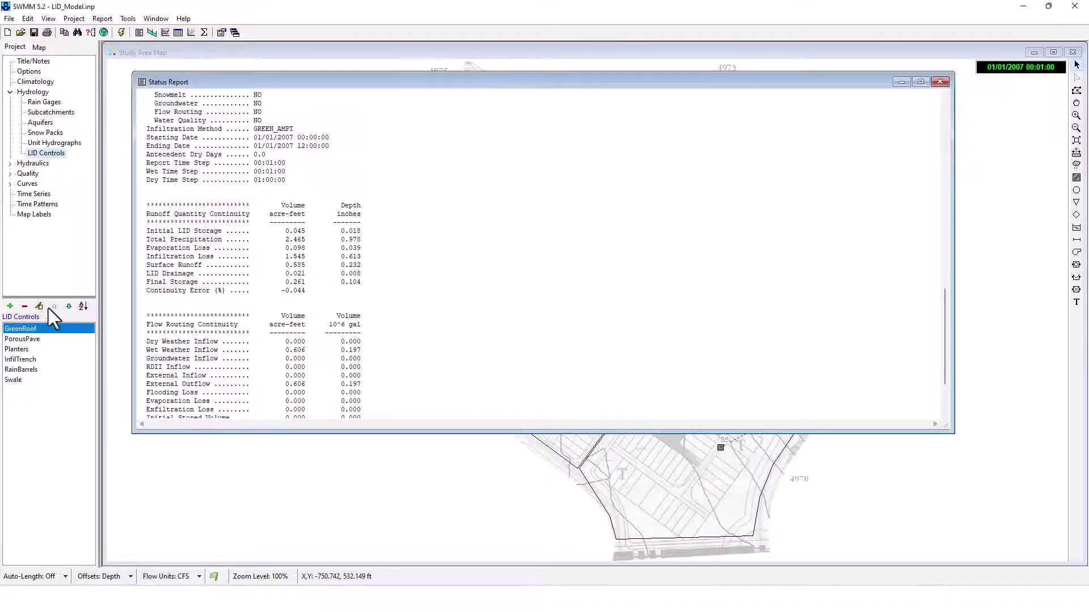
key(Delete)
click(521, 313)
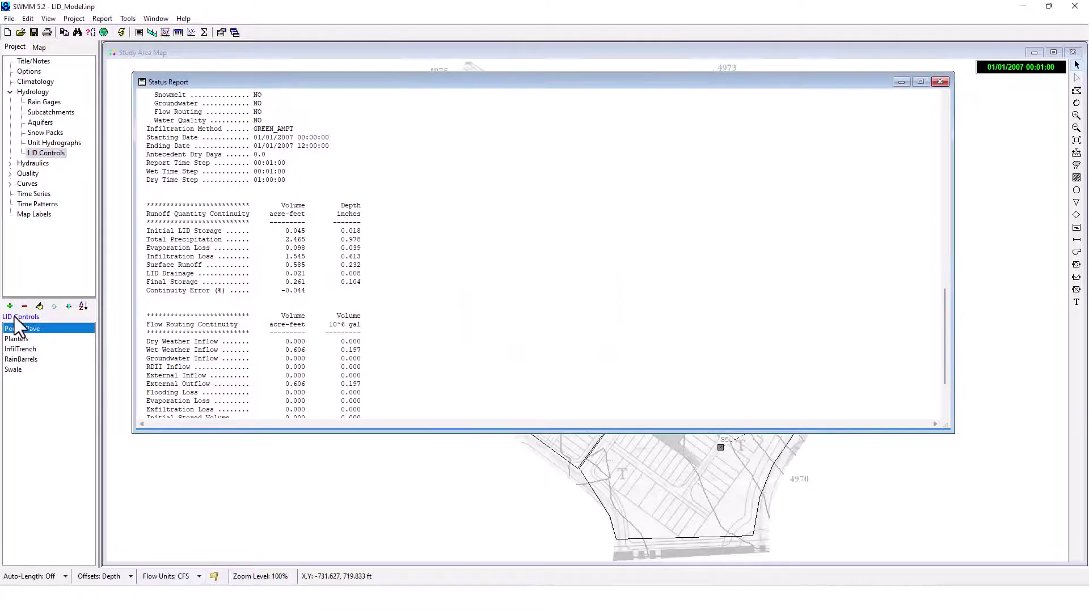
click(24, 306)
click(521, 313)
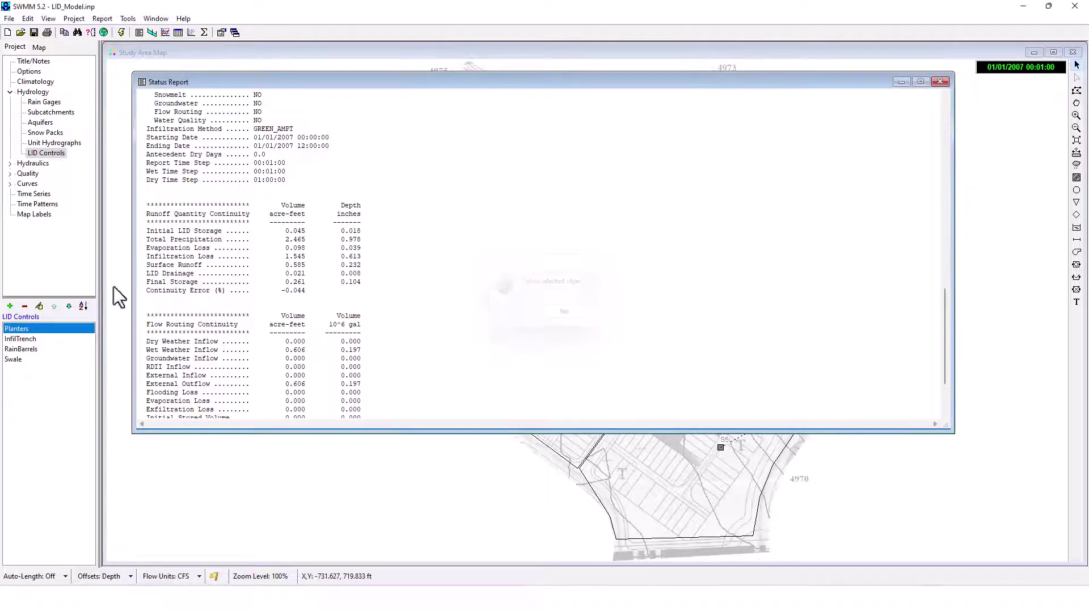
click(25, 306)
click(521, 313)
key(Delete)
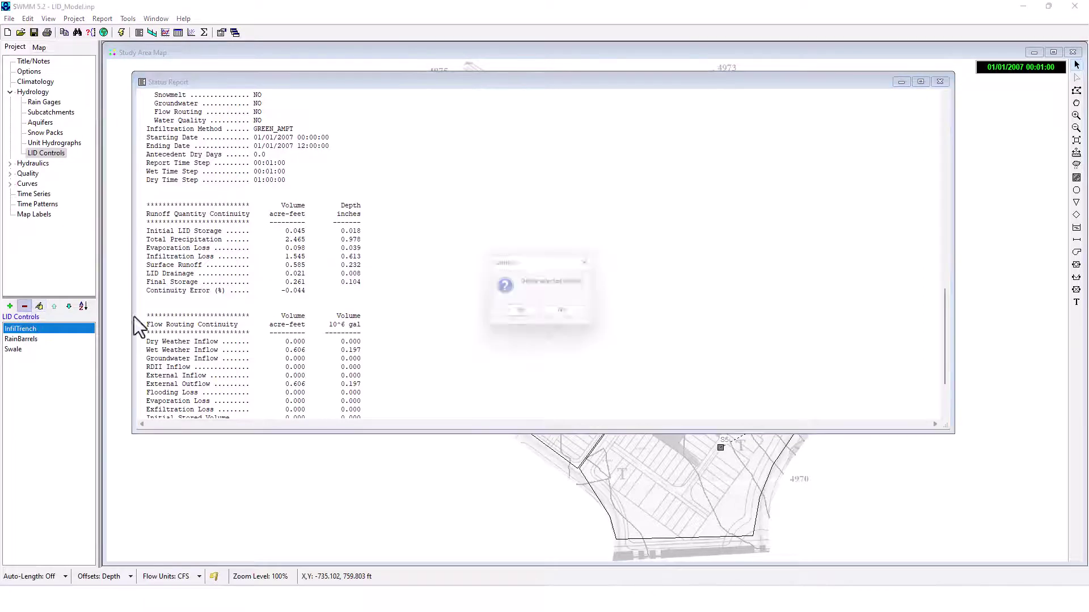
click(523, 318)
click(24, 307)
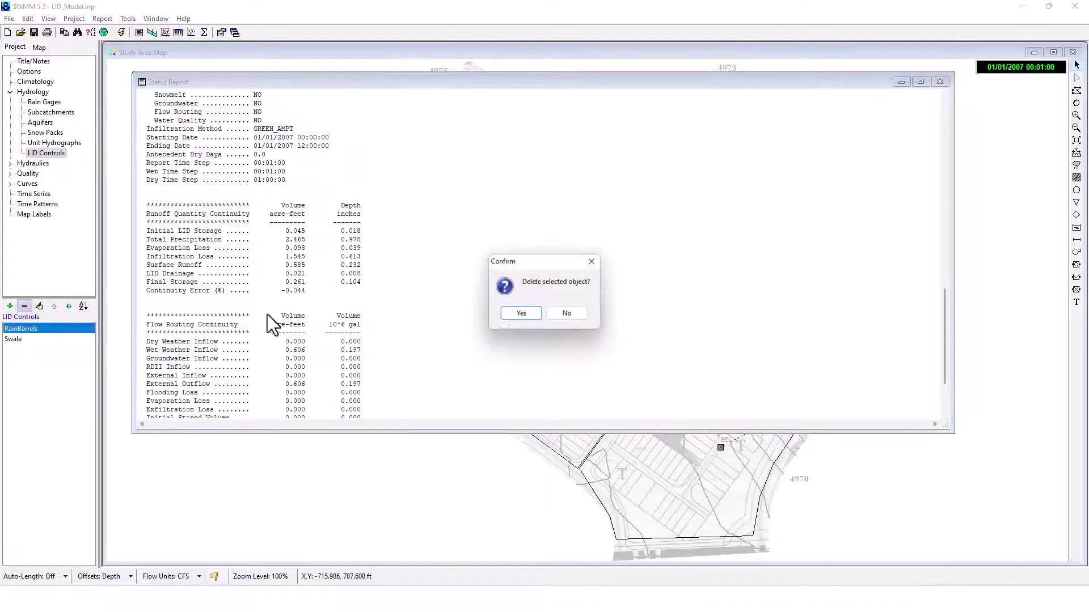
click(535, 316)
click(940, 82)
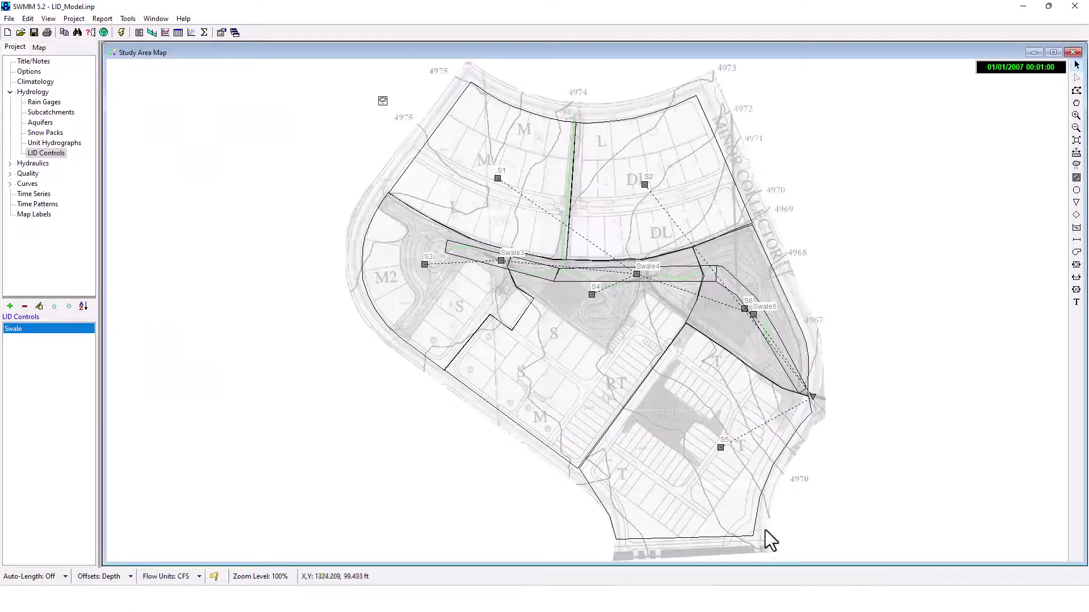
click(693, 600)
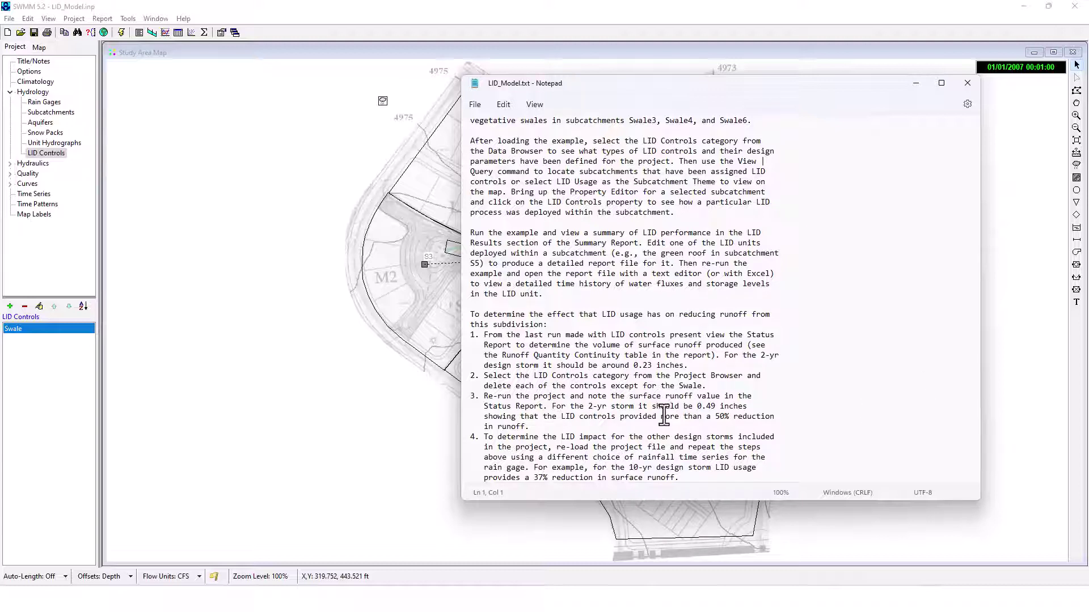
Run the Swale-only simulation and check the LID performance summary results
click(121, 32)
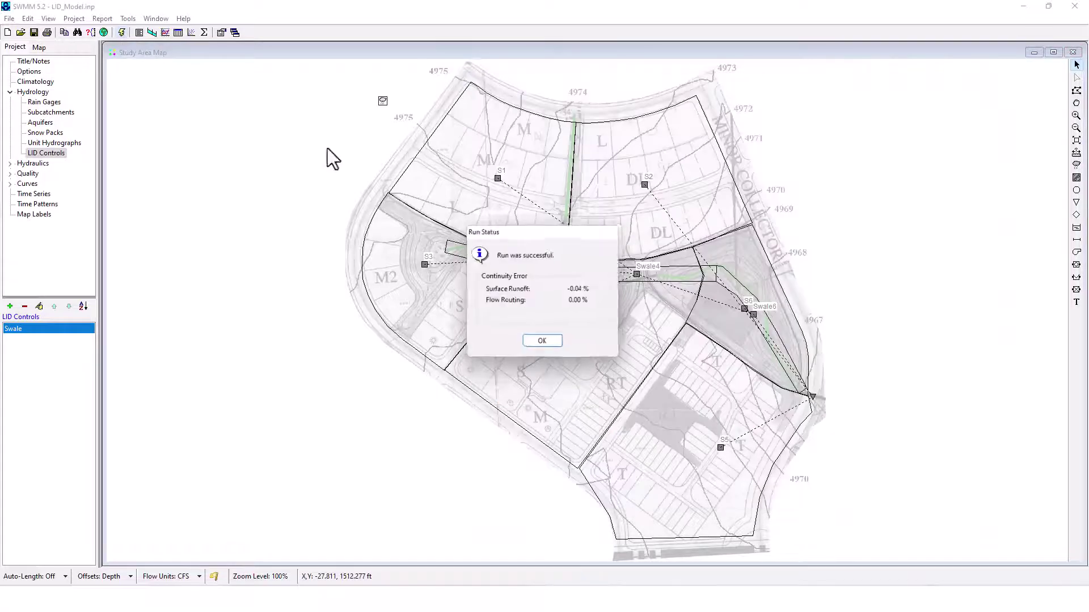
click(541, 344)
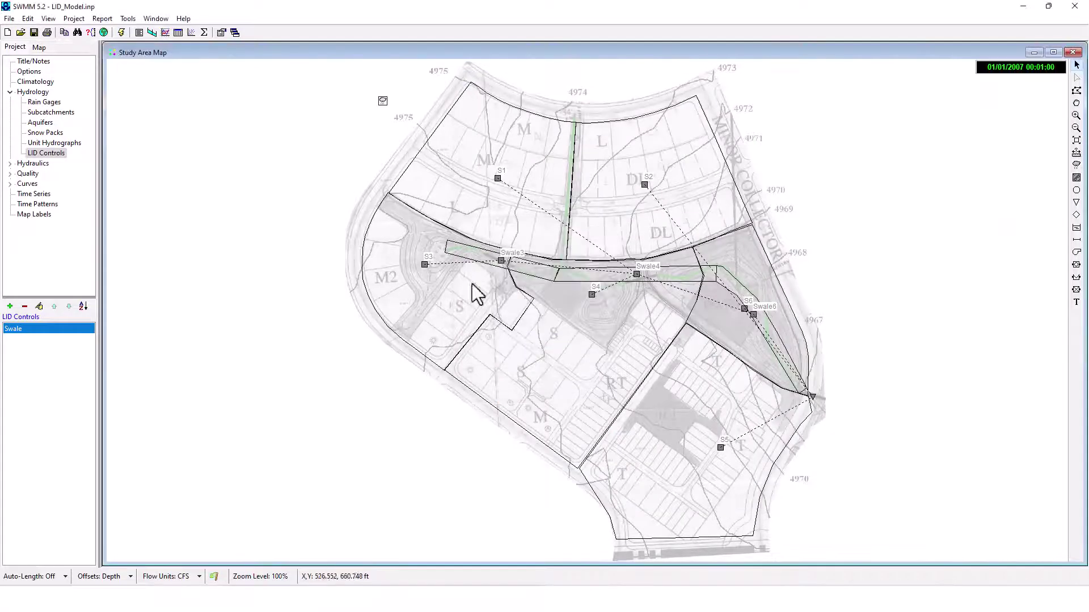
click(76, 20)
mouse_move(102, 19)
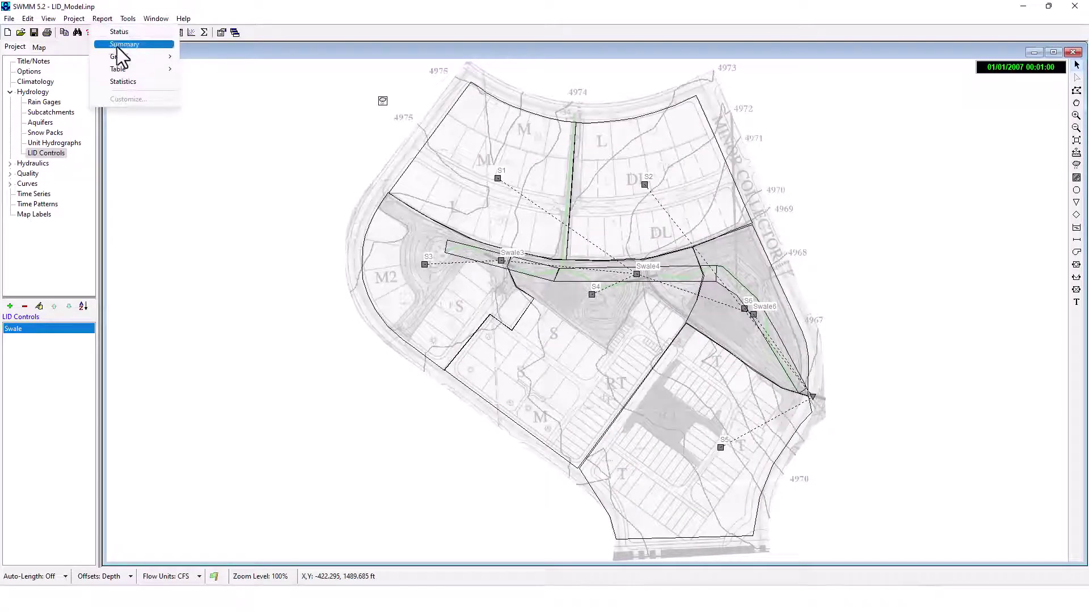
click(119, 46)
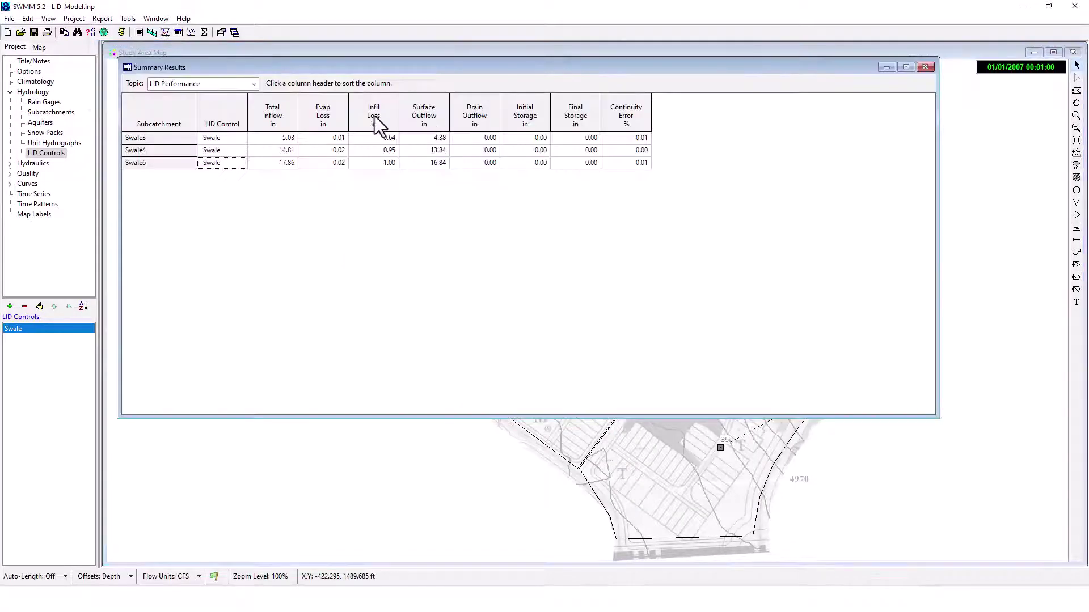
click(925, 68)
Open the new Status Report's runoff continuity, showing 0.493 inches of surface runoff, and compare with the notes
click(103, 18)
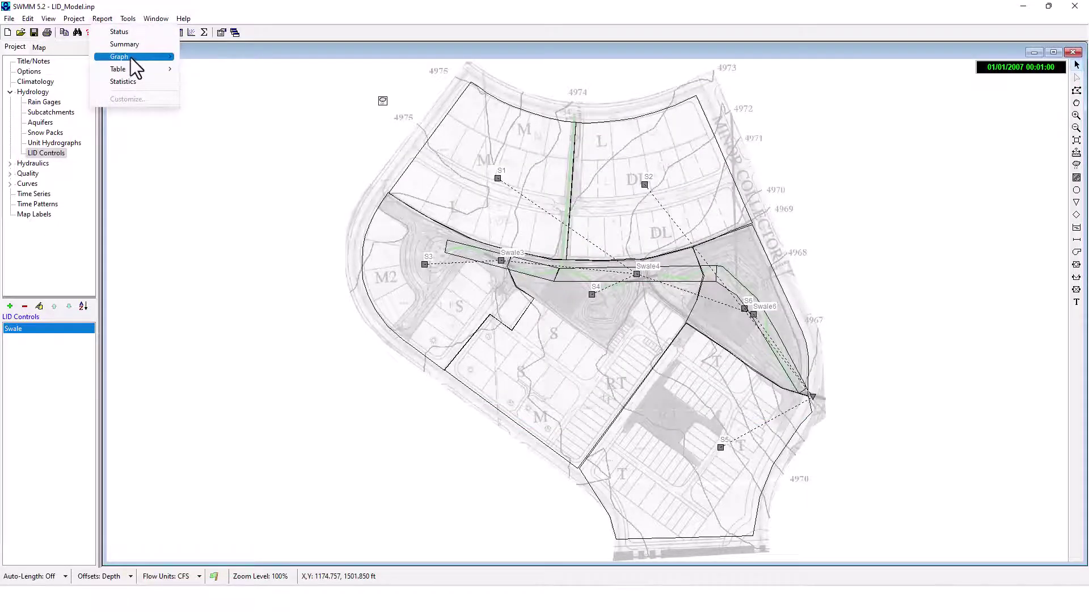
click(128, 35)
scroll(462, 170, down, 5)
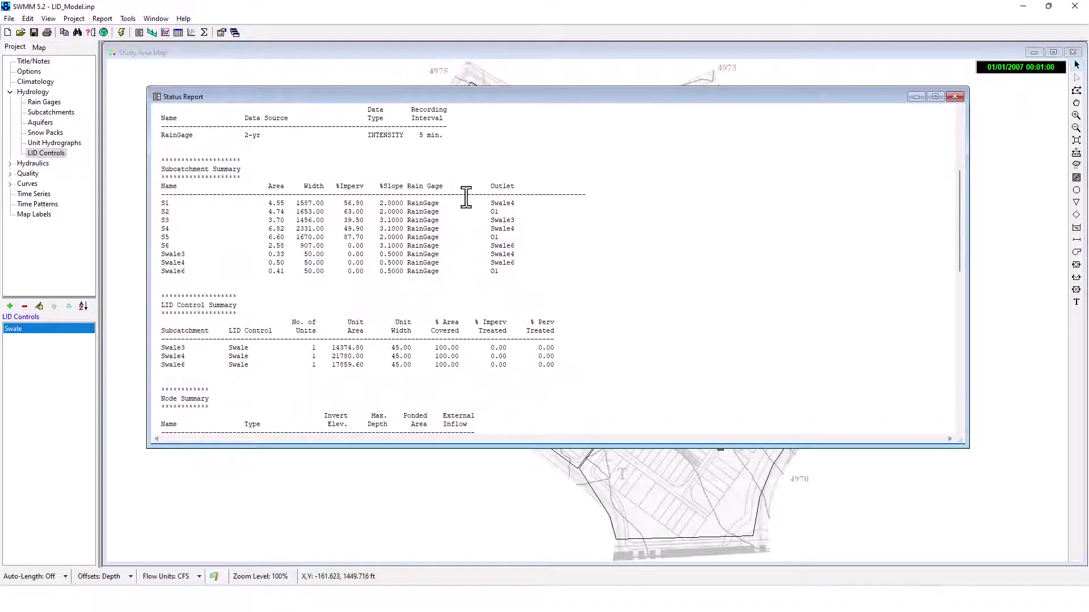
scroll(464, 197, down, 15)
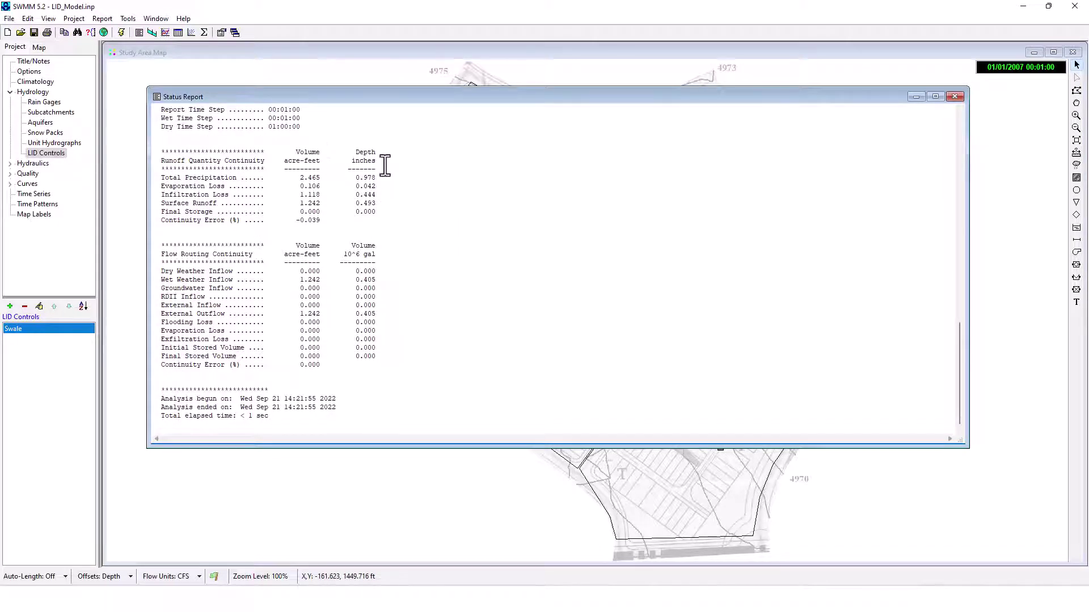
click(697, 600)
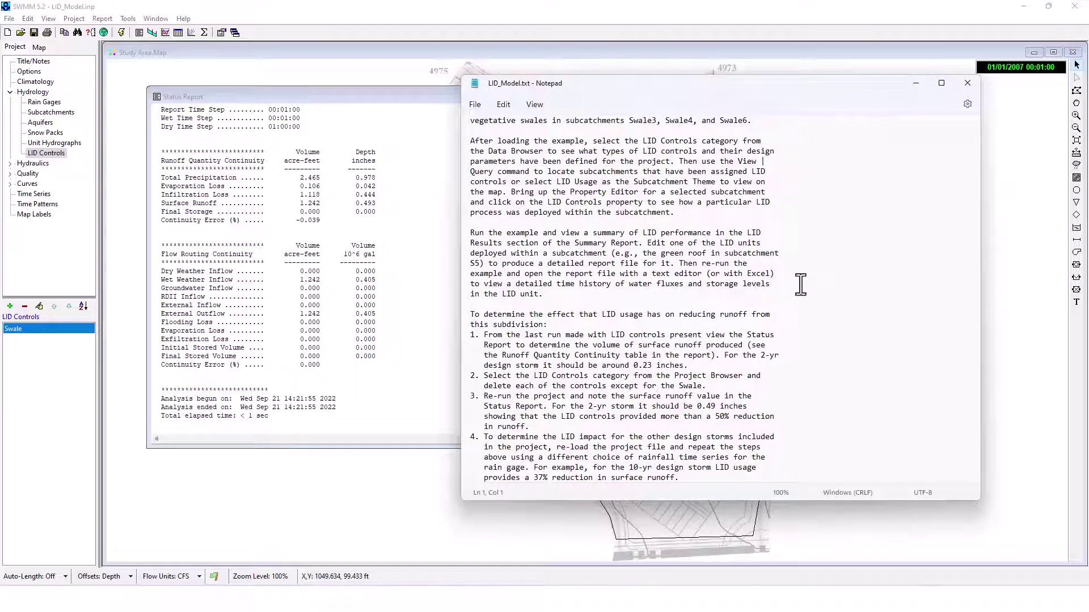
drag(622, 501, 623, 523)
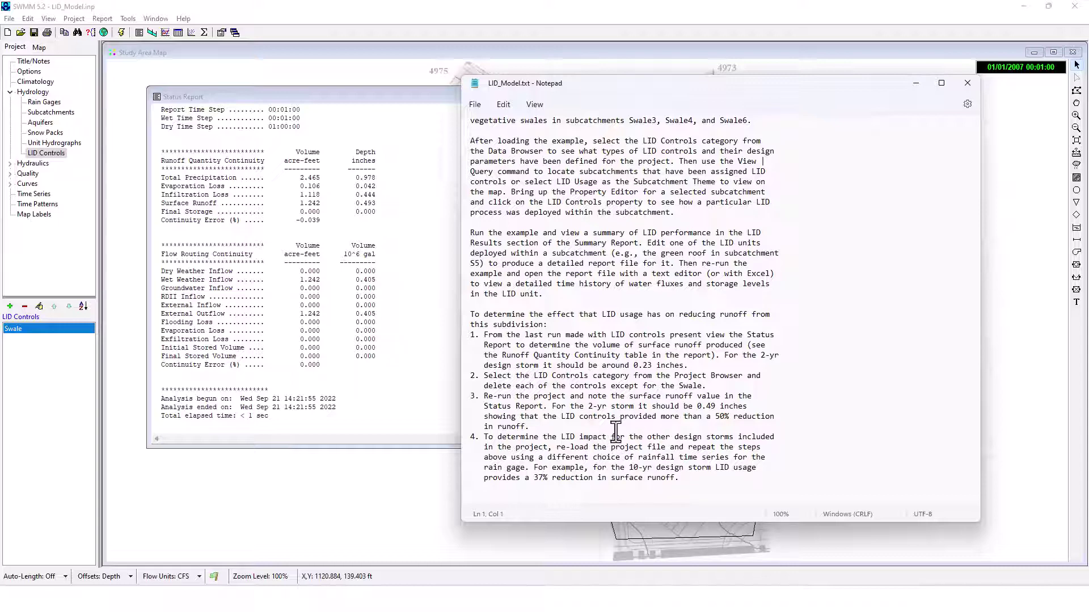
drag(626, 85, 519, 99)
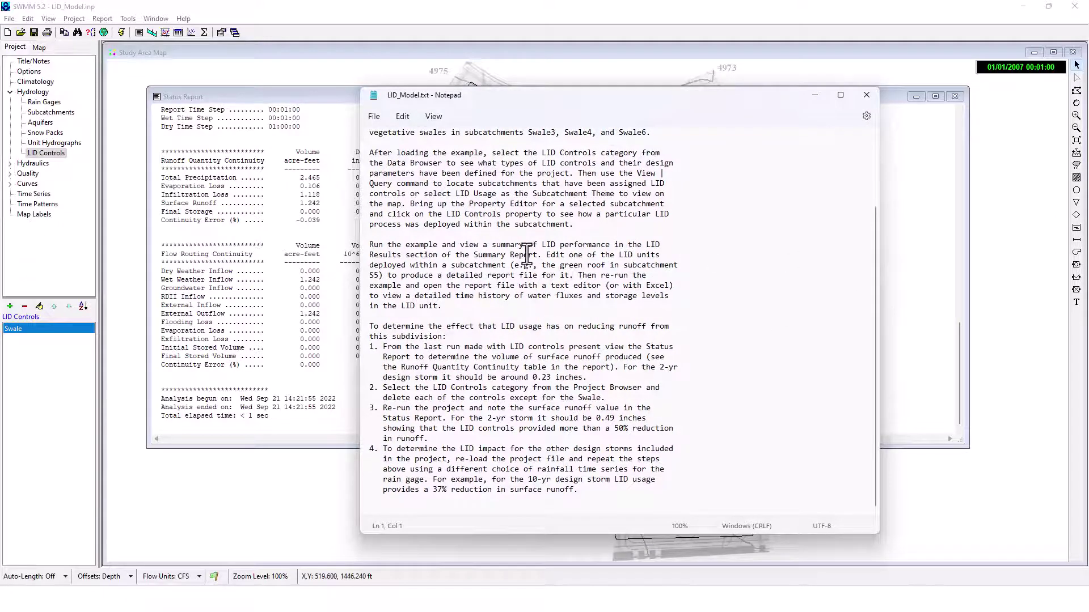
drag(599, 93, 582, 114)
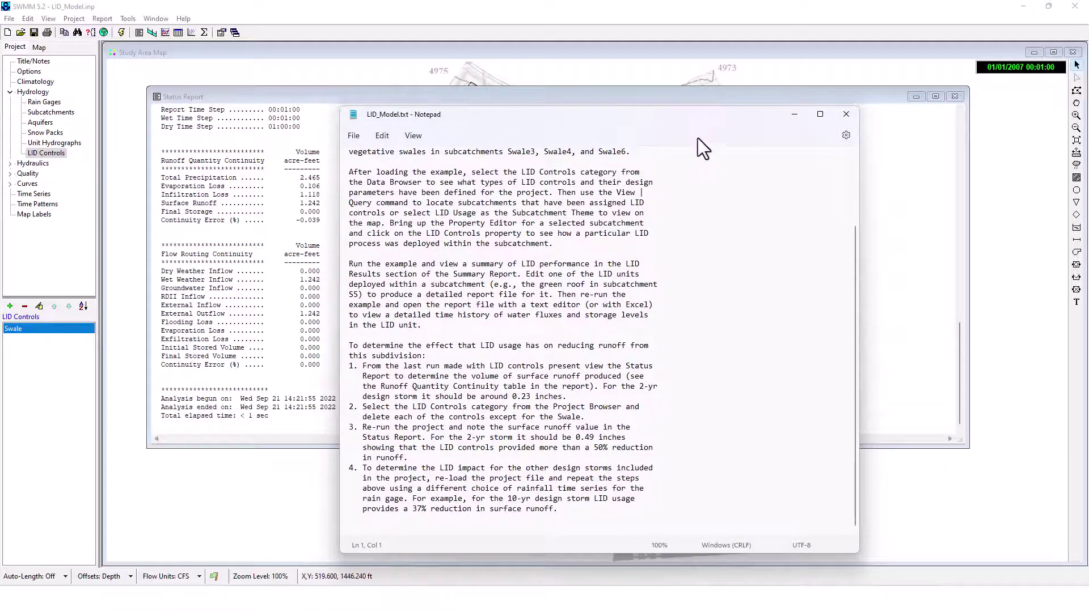